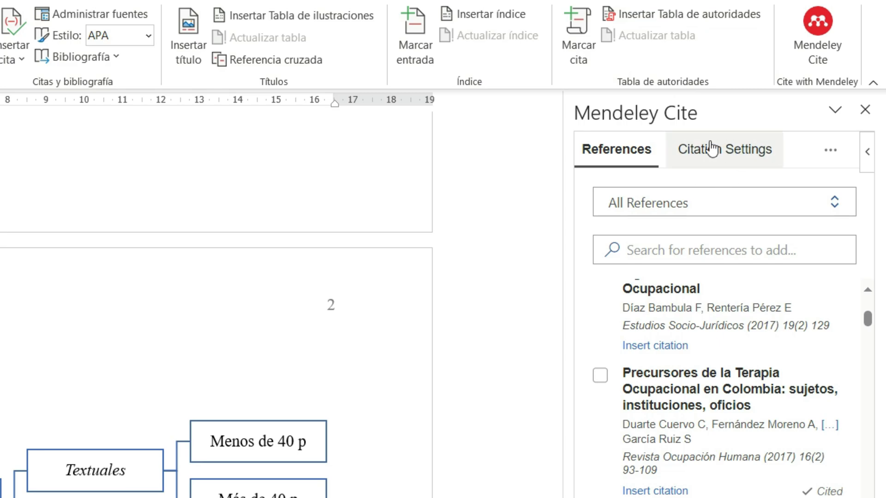
Step: Review the available citation styles in the Mendeley Cite citation settings without changing the current style
click(725, 154)
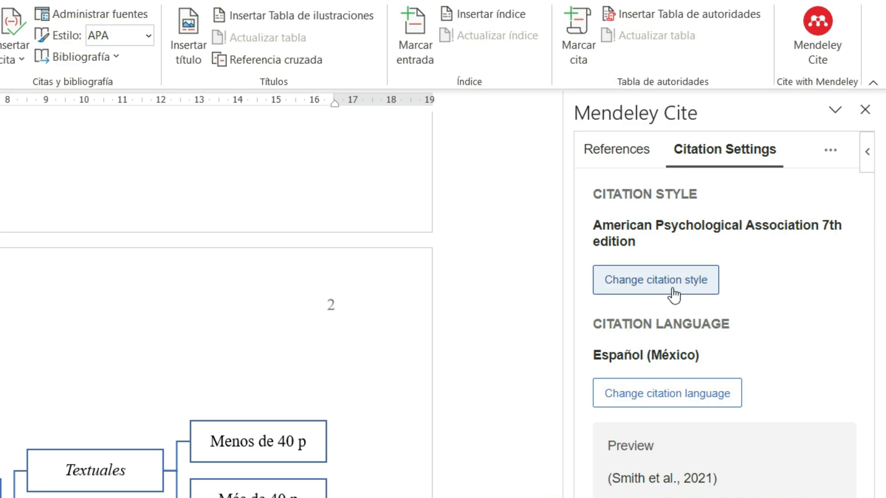
click(657, 290)
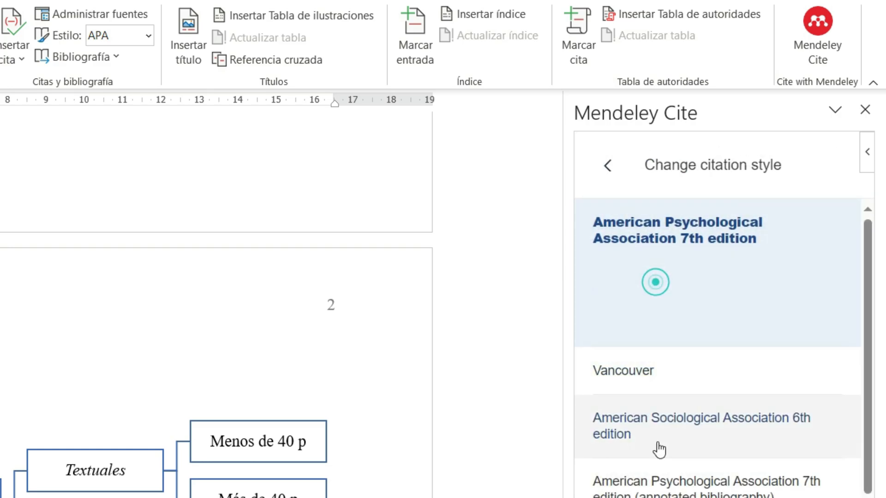
scroll(697, 415, down, 5)
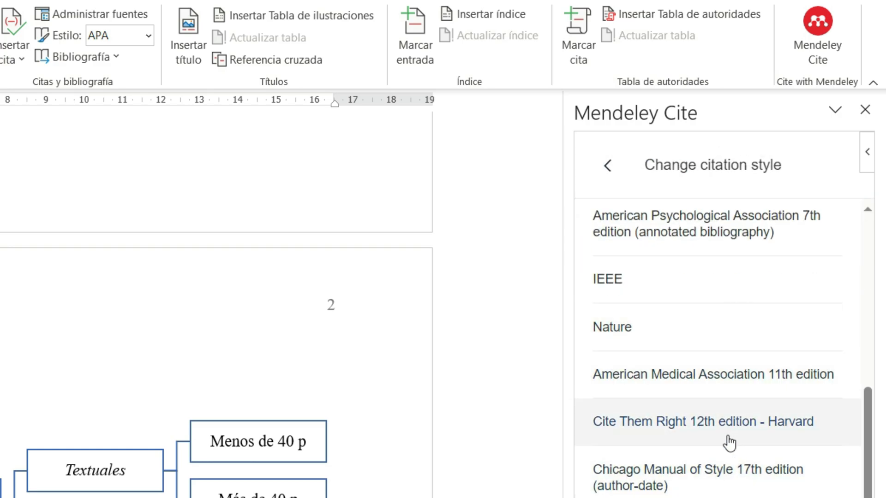
scroll(759, 277, up, 6)
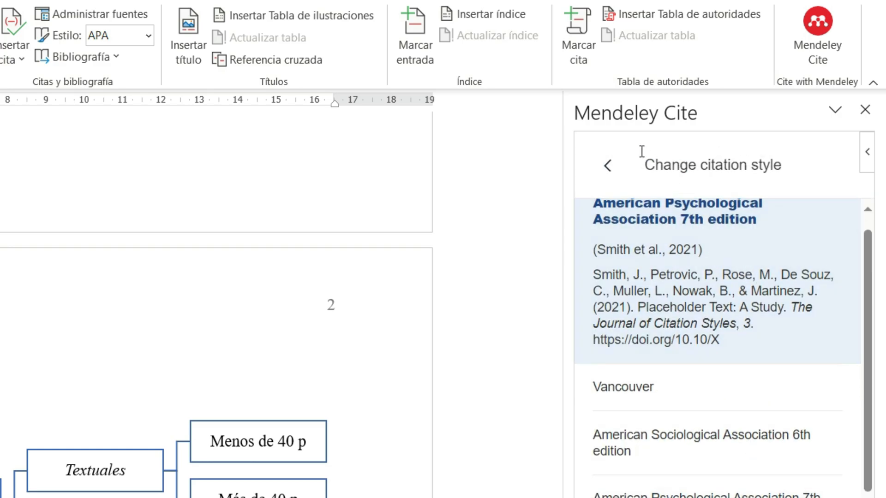
click(607, 166)
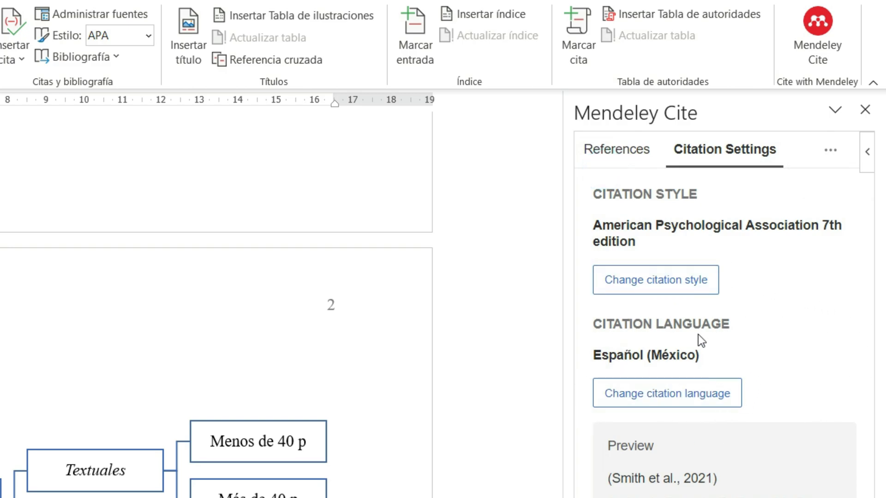
Step: Review the available citation languages in the citation settings without changing the current language
click(700, 395)
scroll(701, 369, down, 5)
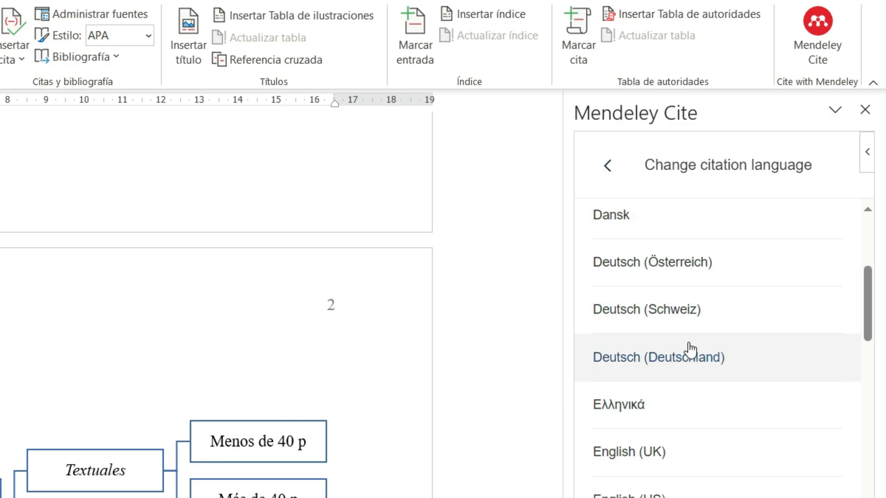
scroll(691, 351, down, 5)
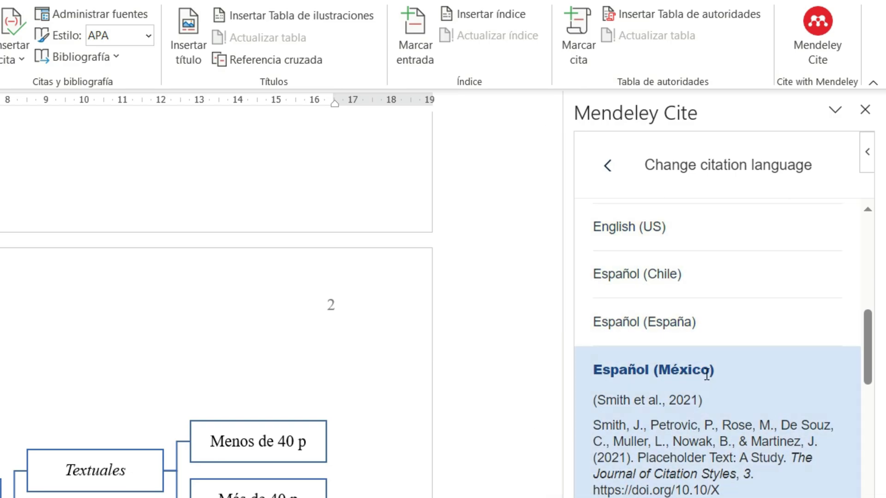
click(608, 165)
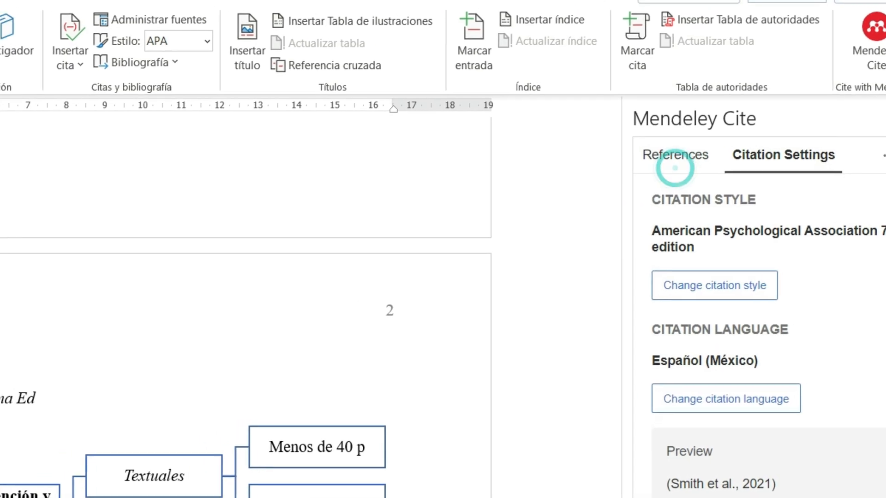
Step: Count the words of the quoted text in the first paragraph under "Menos de 40 Palabras", running the word count twice
scroll(235, 303, down, 2)
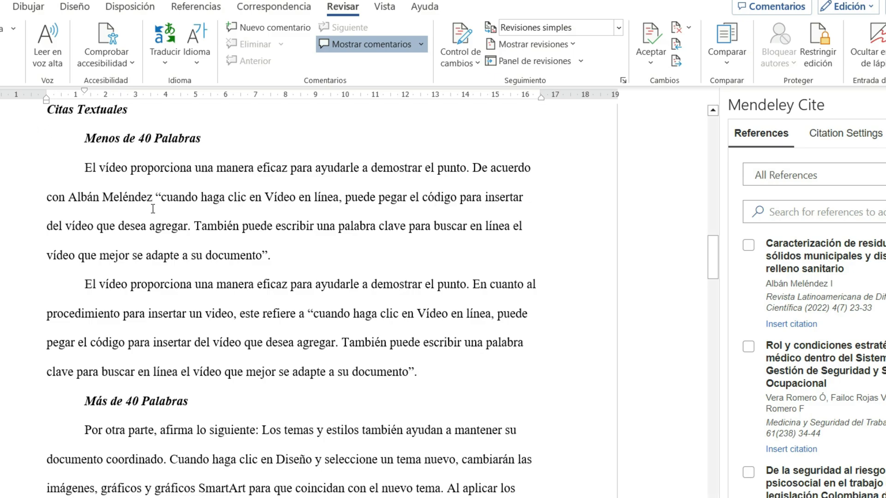
drag(162, 199, 266, 255)
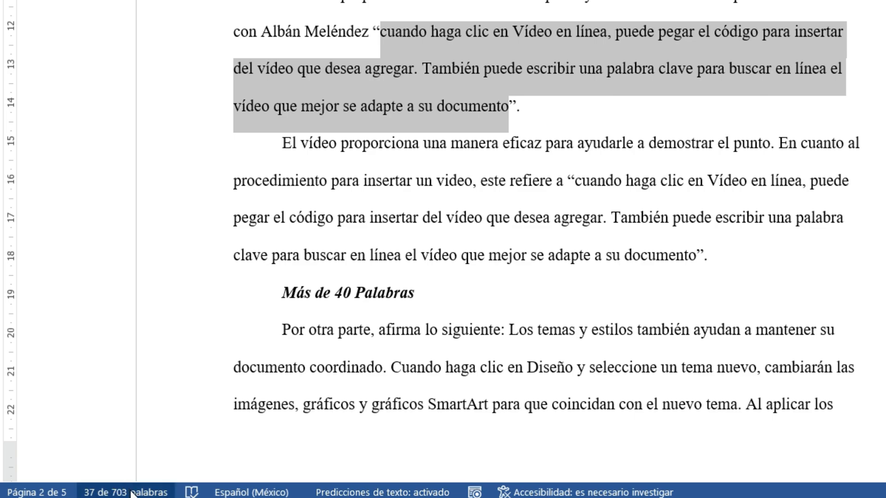
click(132, 493)
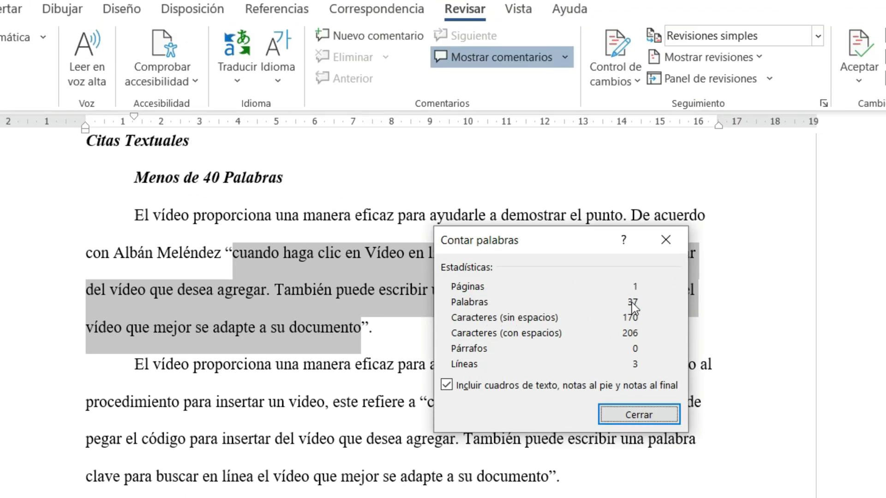
click(639, 415)
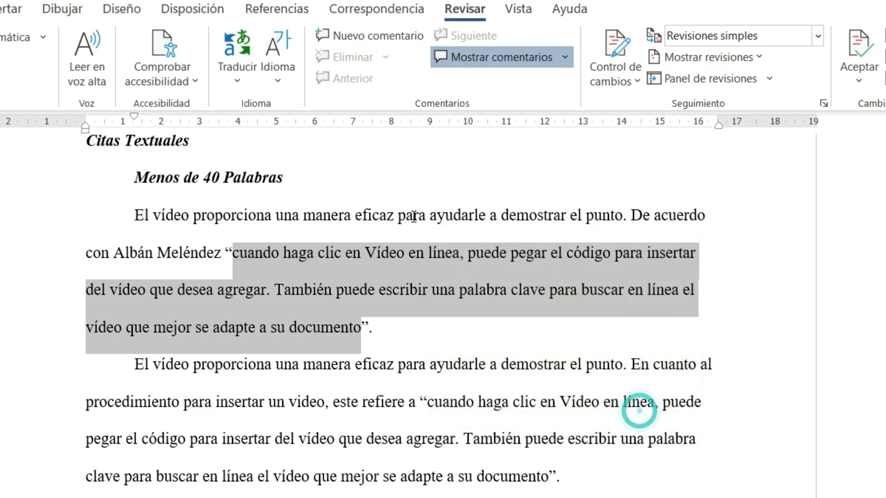
click(477, 9)
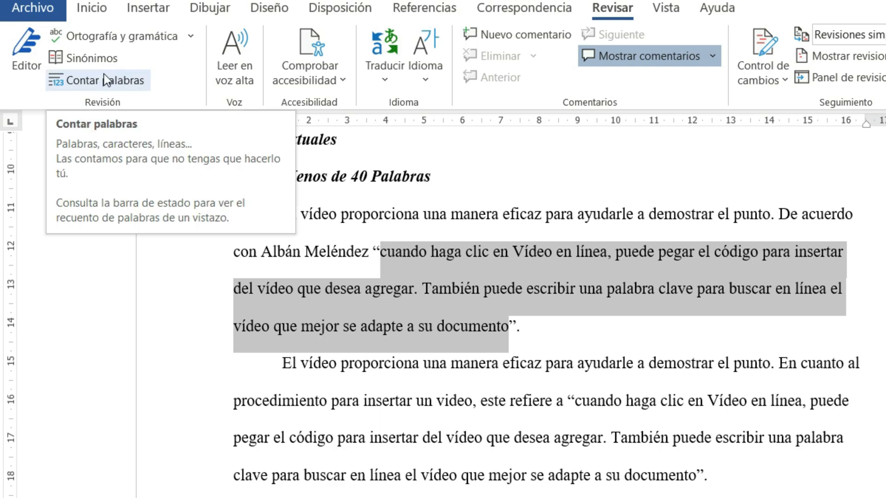
click(104, 79)
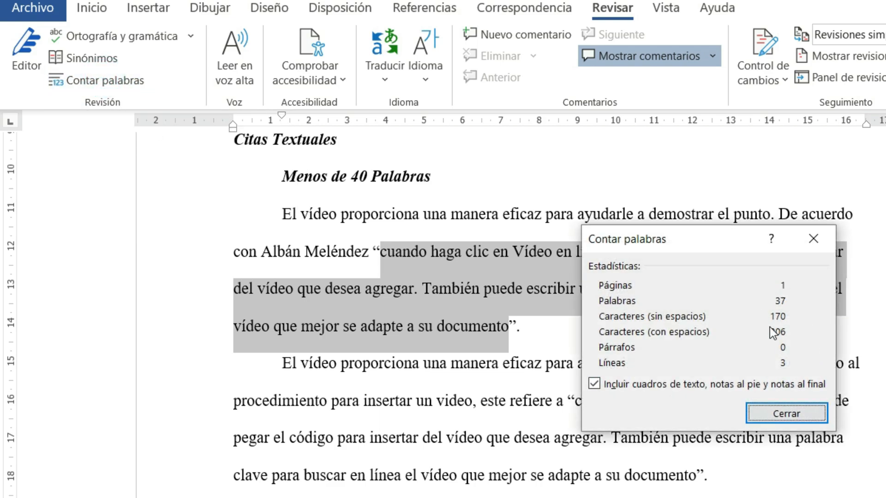
click(803, 411)
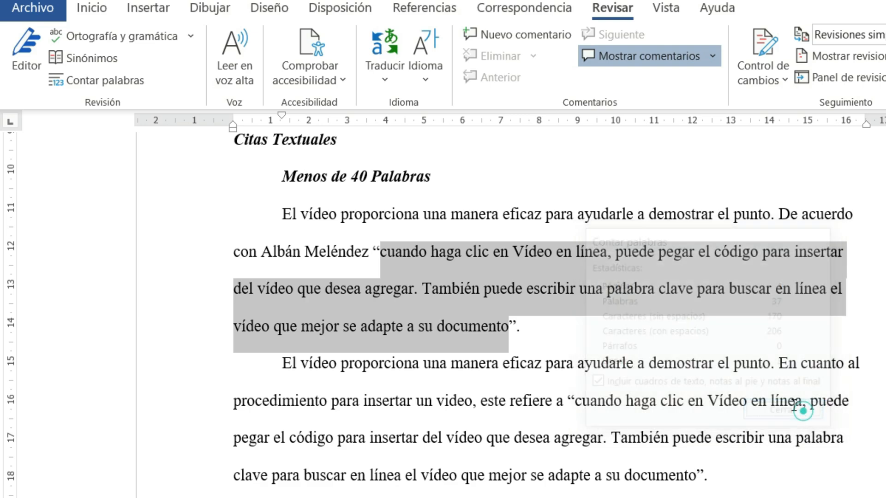
click(429, 253)
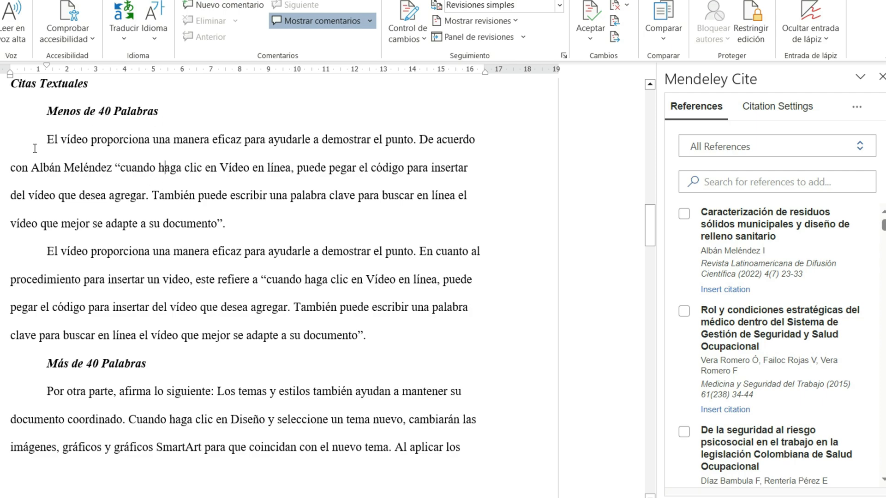
Step: Insert a citation of "Caracterización de residuos sólidos municipales y diseño de relleno sanitario" after the author's surname in the first paragraph under "Menos de 40 Palabras"
drag(32, 167, 94, 172)
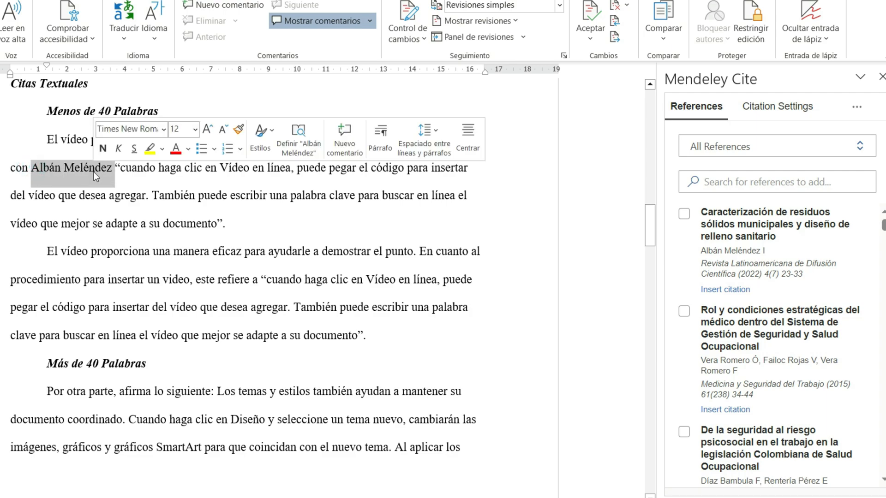
click(93, 171)
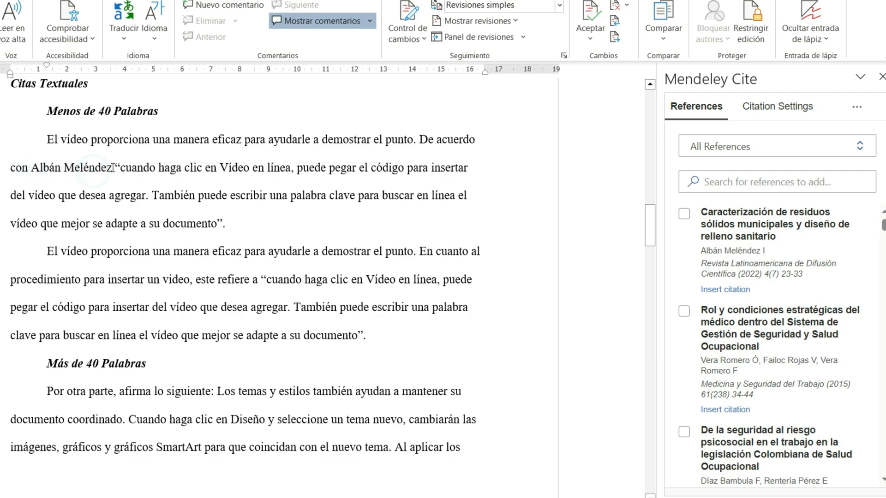
click(112, 168)
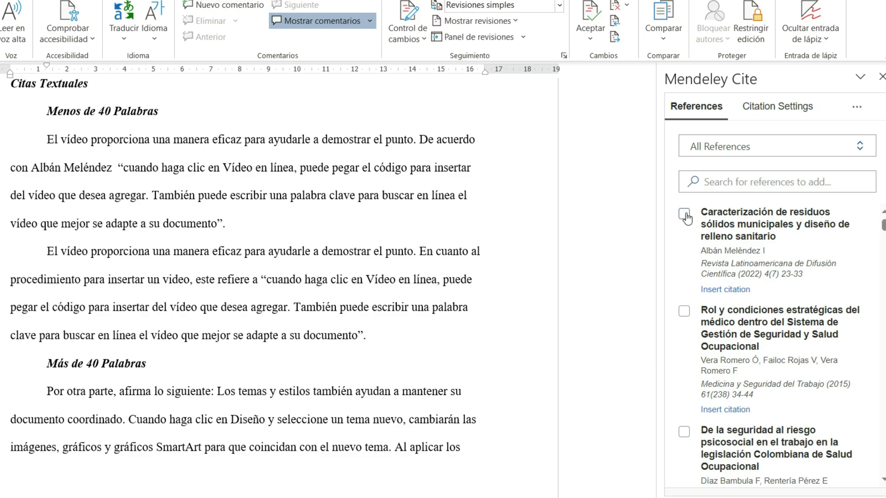
scroll(738, 296, down, 4)
scroll(743, 295, up, 4)
click(857, 107)
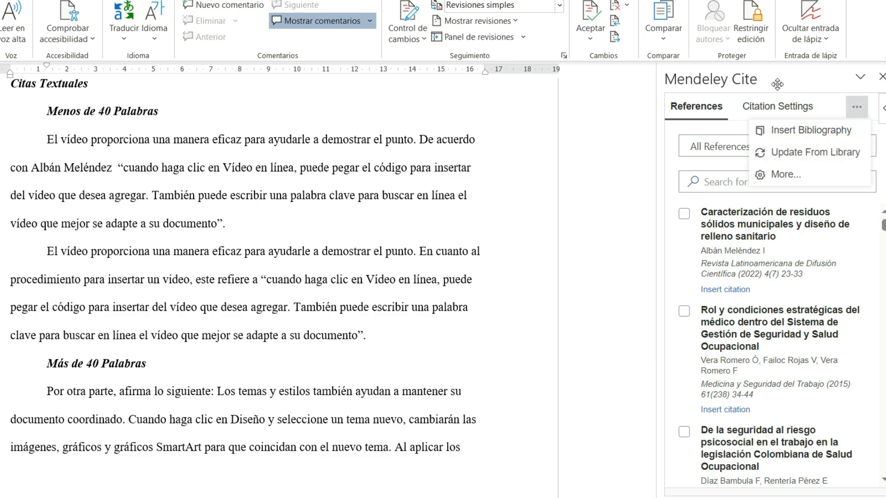
click(740, 77)
click(684, 214)
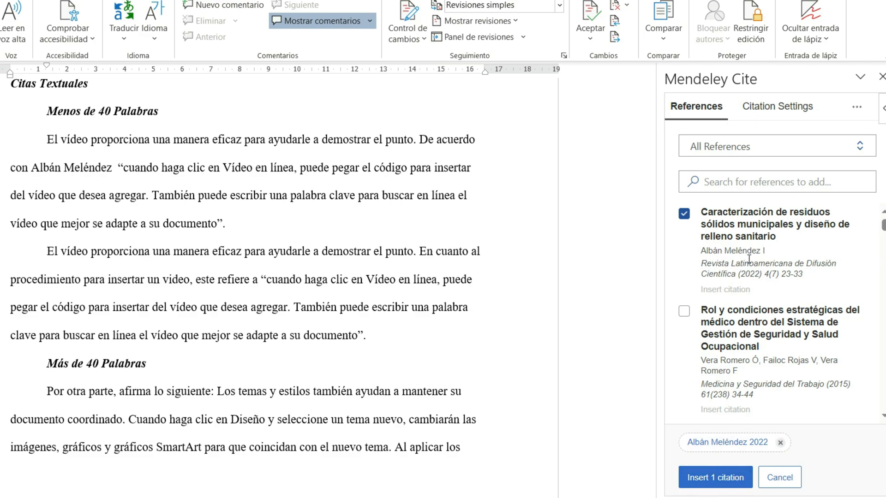
click(719, 478)
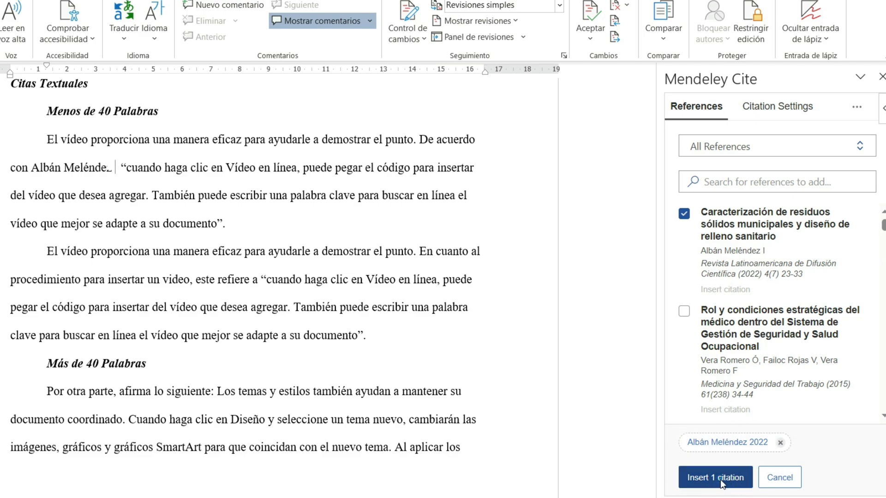
Step: Edit the inserted citation's reference to suppress the author, and save the change
click(287, 172)
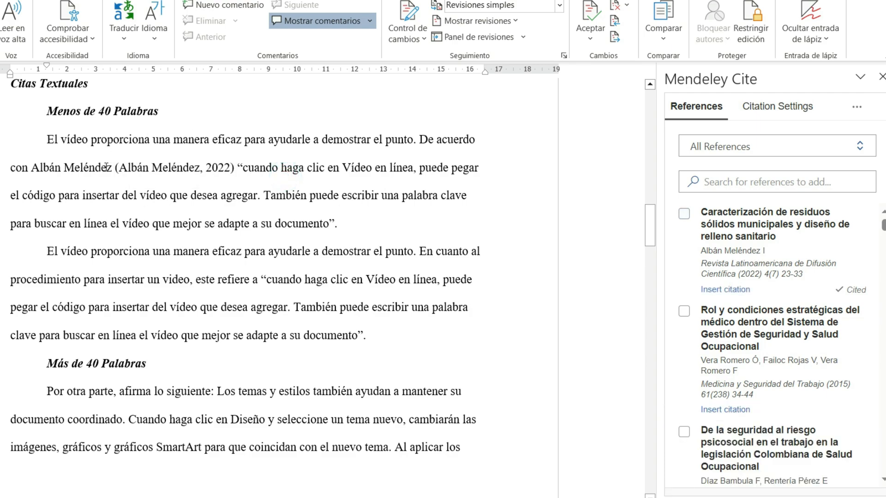
click(179, 174)
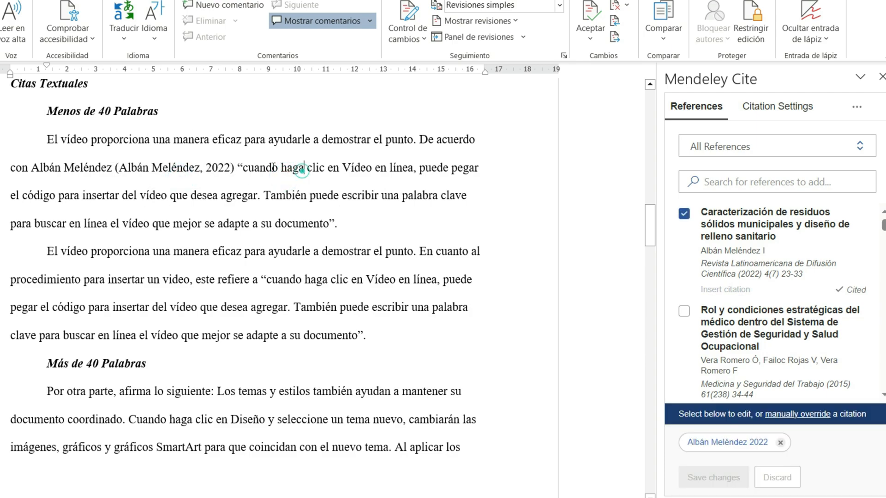
click(303, 169)
click(181, 169)
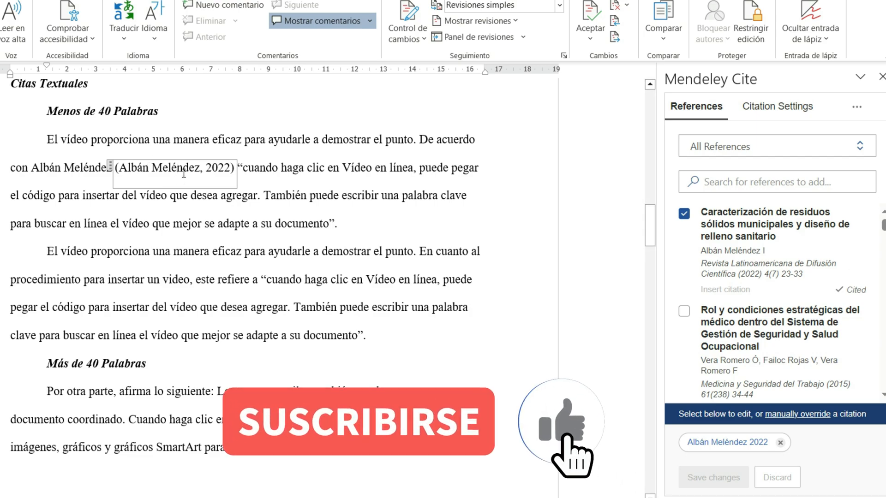
click(280, 170)
click(176, 165)
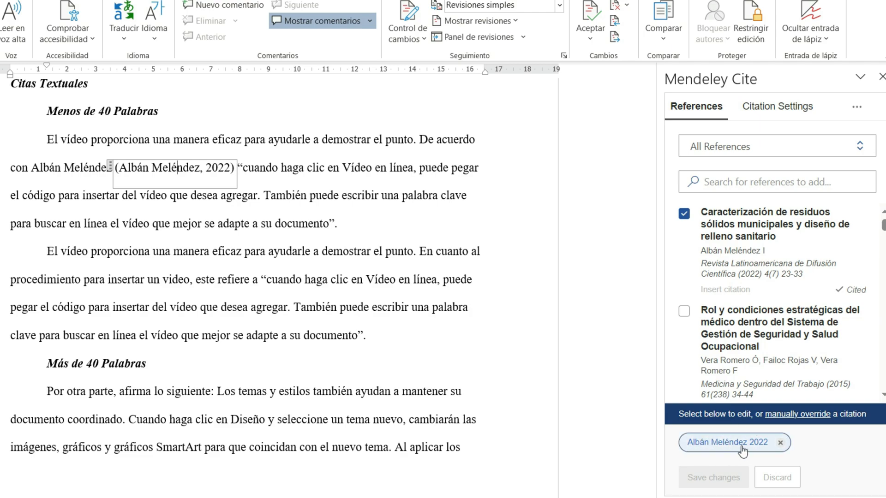
click(728, 444)
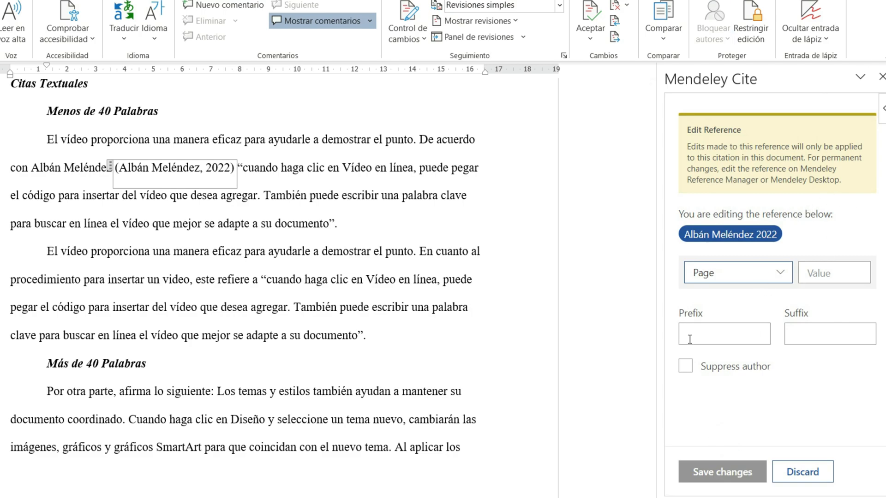
click(686, 367)
click(708, 471)
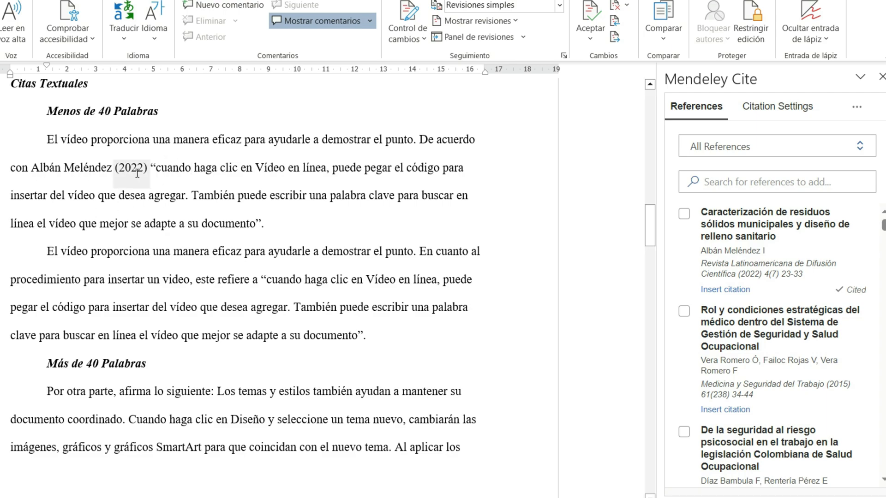
drag(31, 167, 148, 168)
click(231, 181)
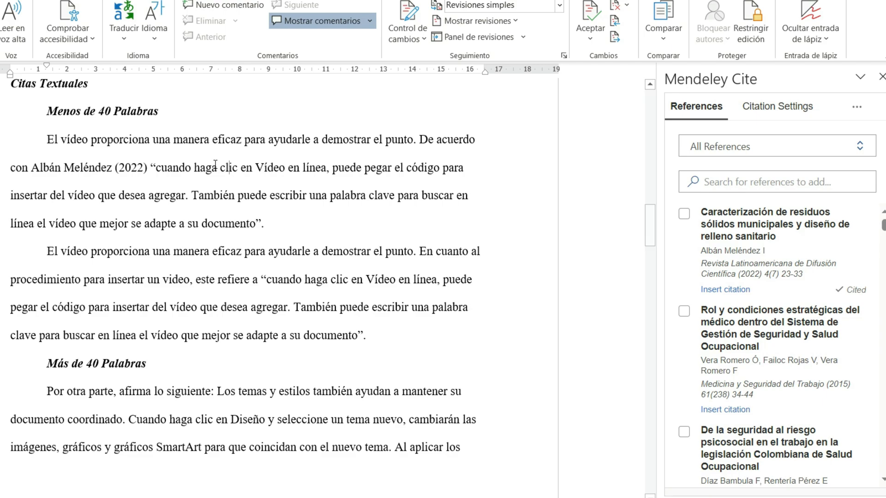
Step: Add page 40 to the citation after the author's surname in the first paragraph under "Menos de 40 Palabras", and save the change
click(139, 168)
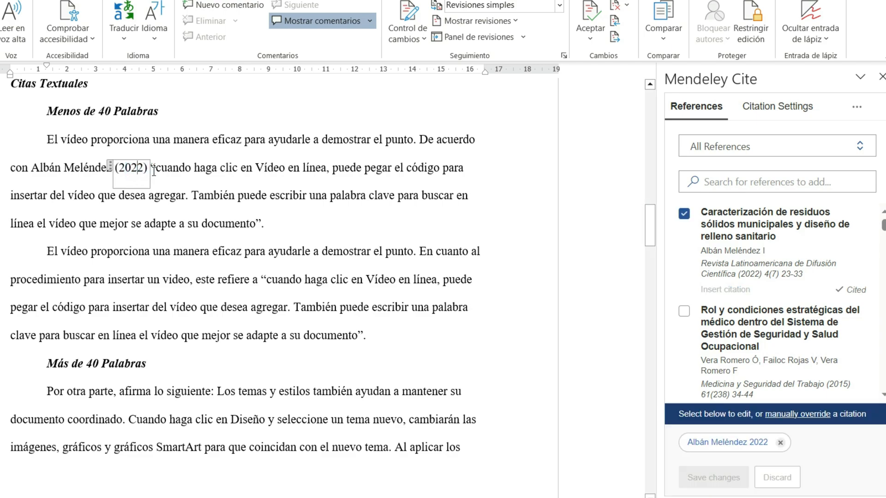
click(238, 168)
click(128, 168)
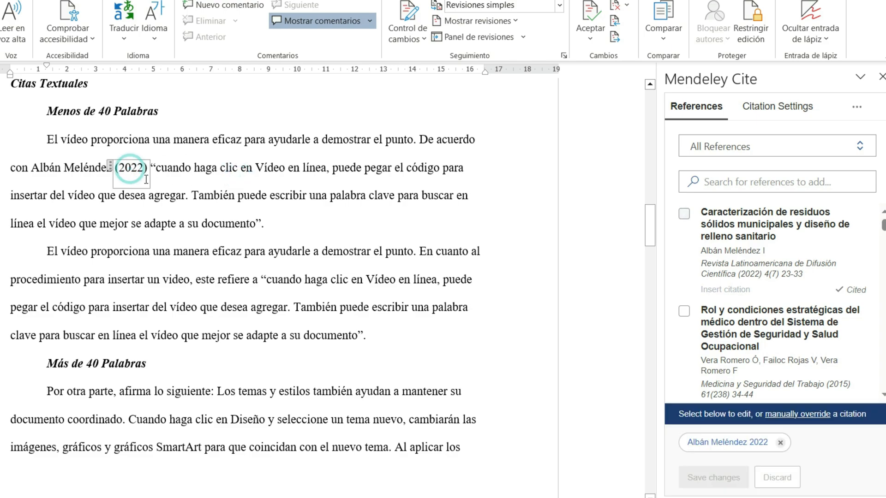
click(713, 445)
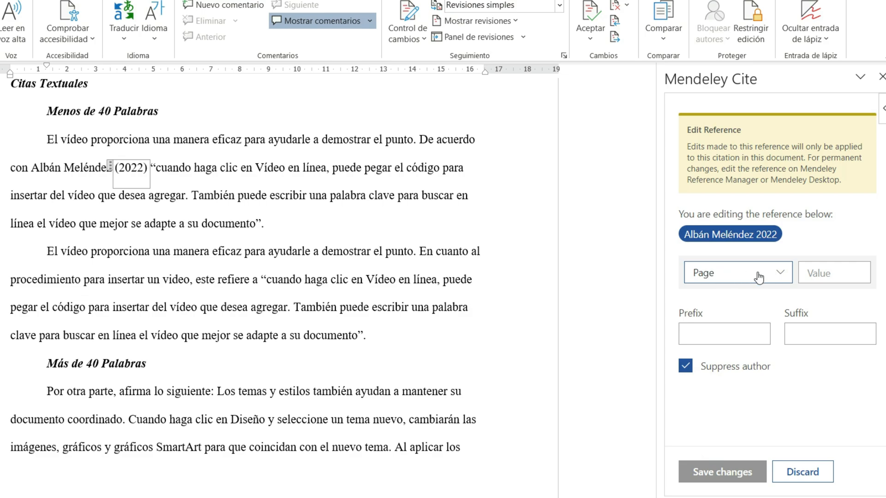
click(772, 279)
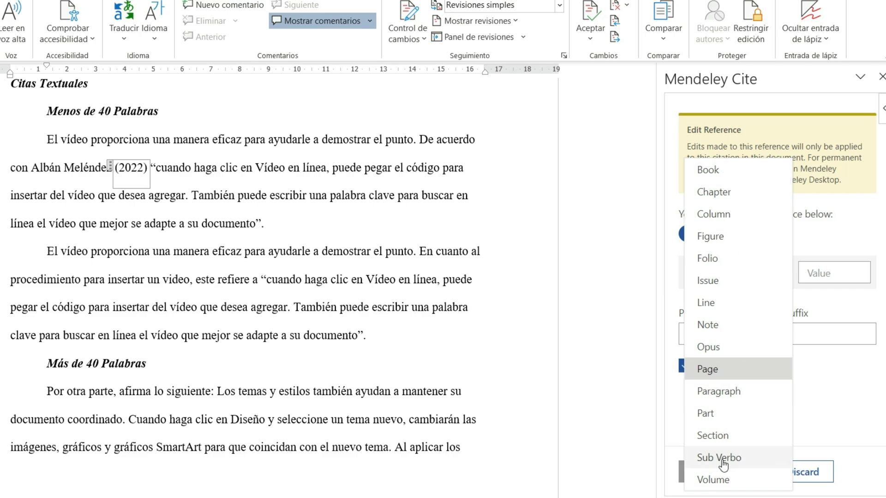
click(826, 235)
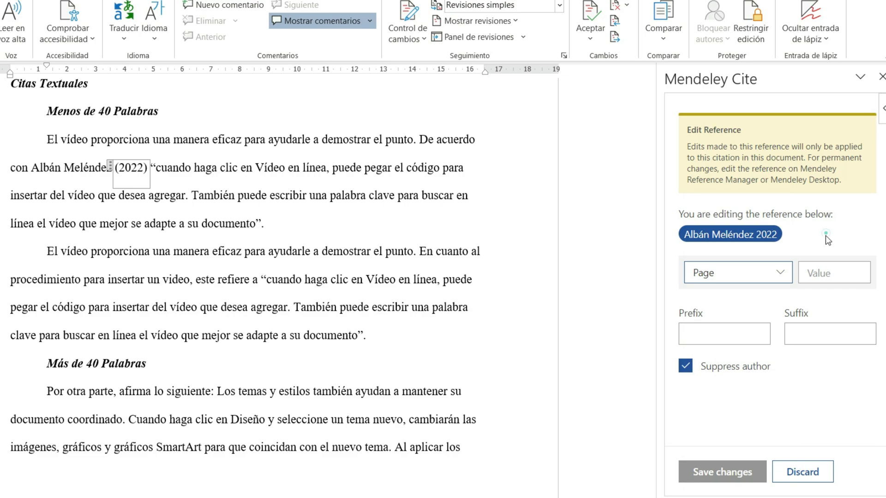
click(828, 279)
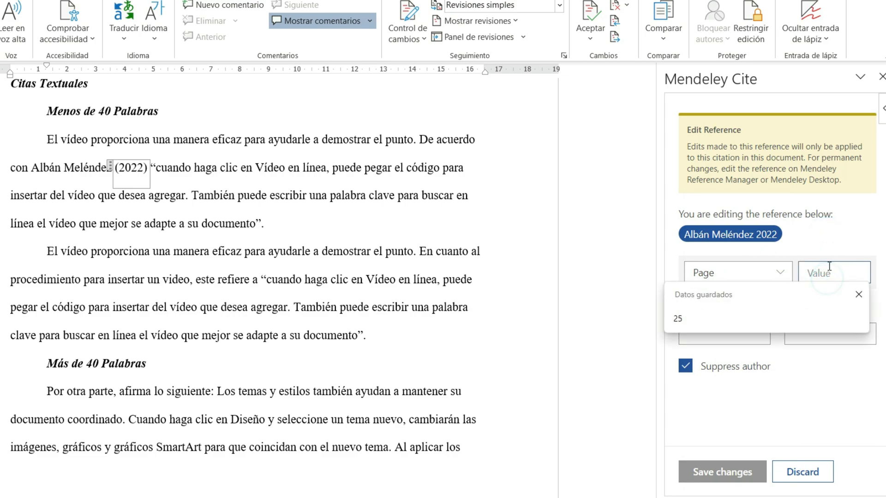
text(40)
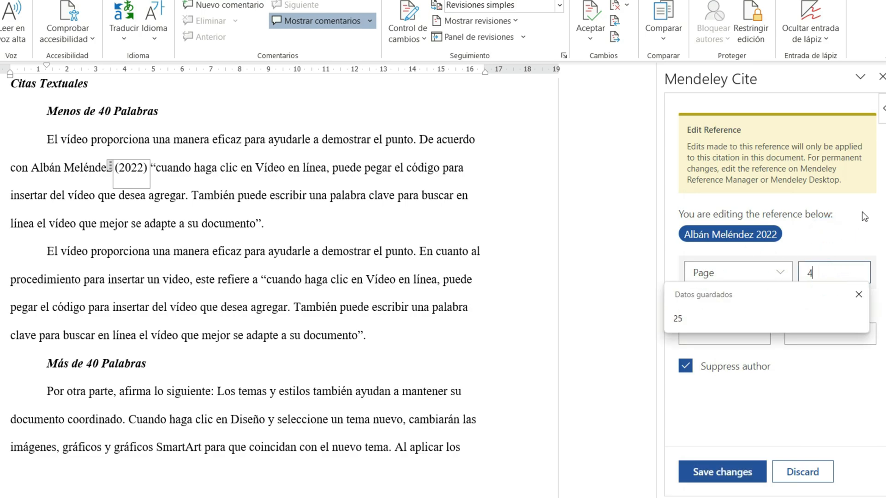
click(707, 480)
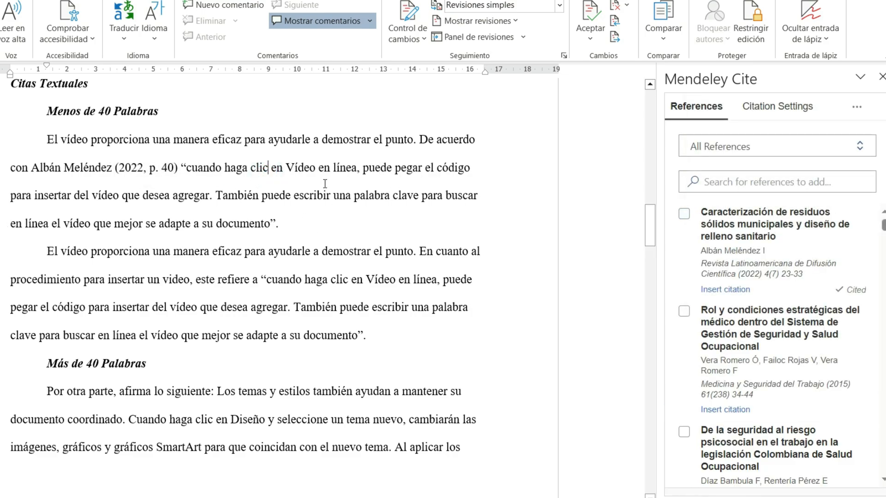
Step: Remove the citation after the author's surname in the first paragraph under "Menos de 40 Palabras", along with the extra space left behind
click(138, 171)
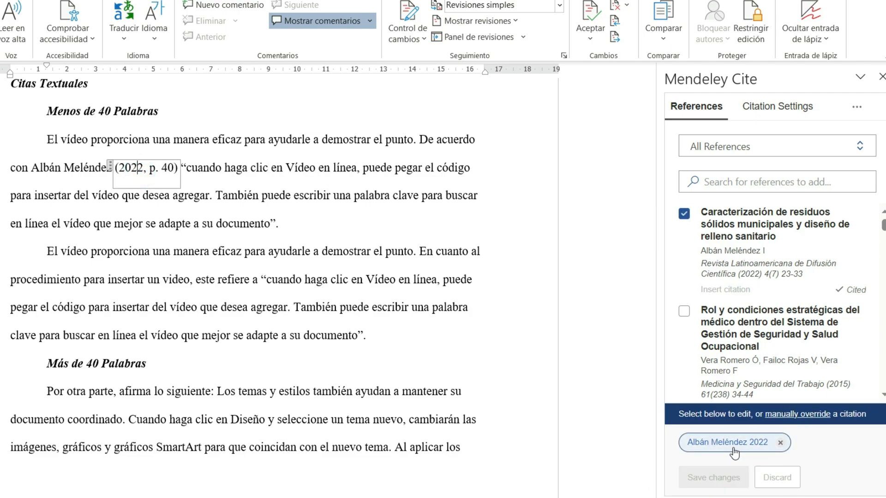
click(780, 443)
click(703, 478)
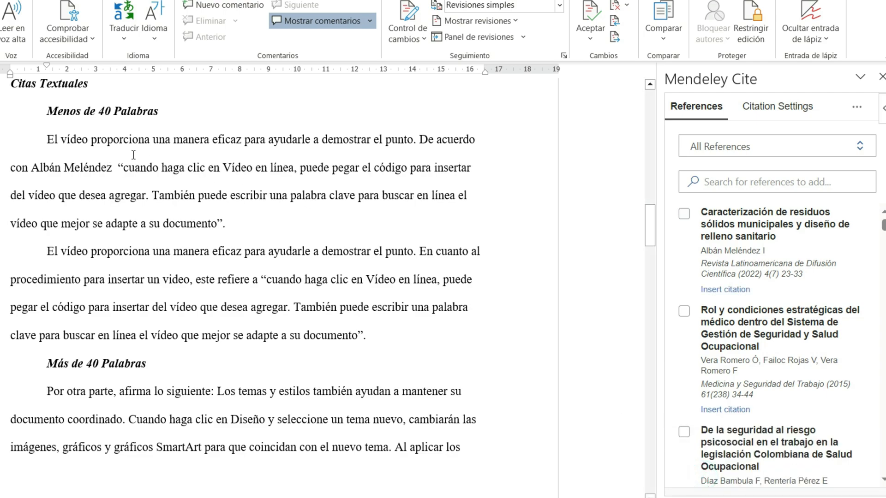
click(113, 168)
key(Delete)
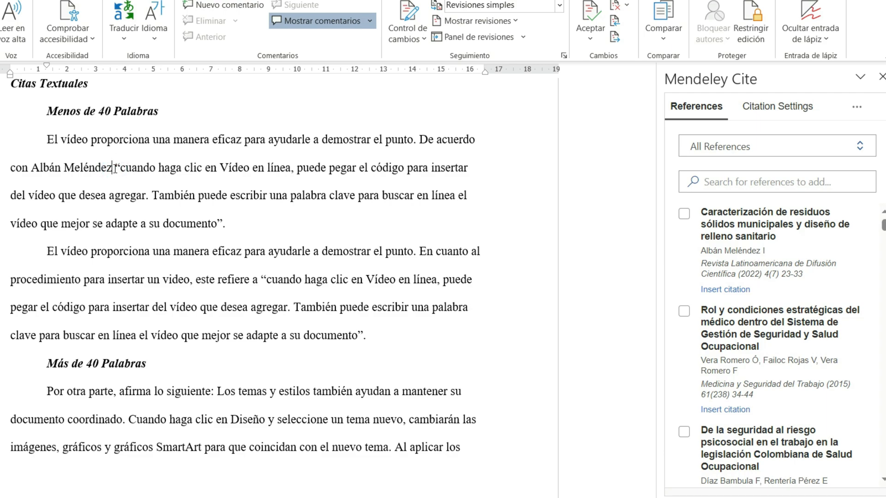
Step: Cite "Caracterización de residuos sólidos municipales y diseño de relleno sanitario" before the first quotation paragraph's final period, with page 40 and the author suppressed
click(220, 223)
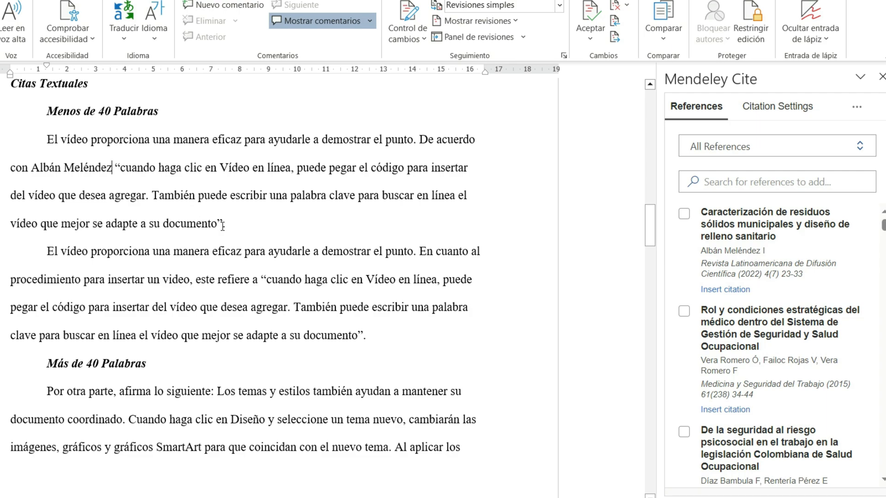
click(684, 214)
click(736, 447)
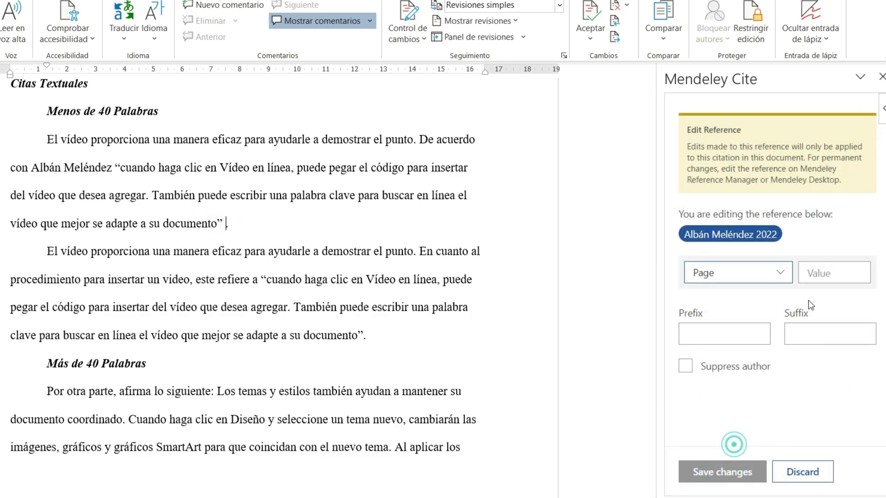
click(829, 274)
text(40)
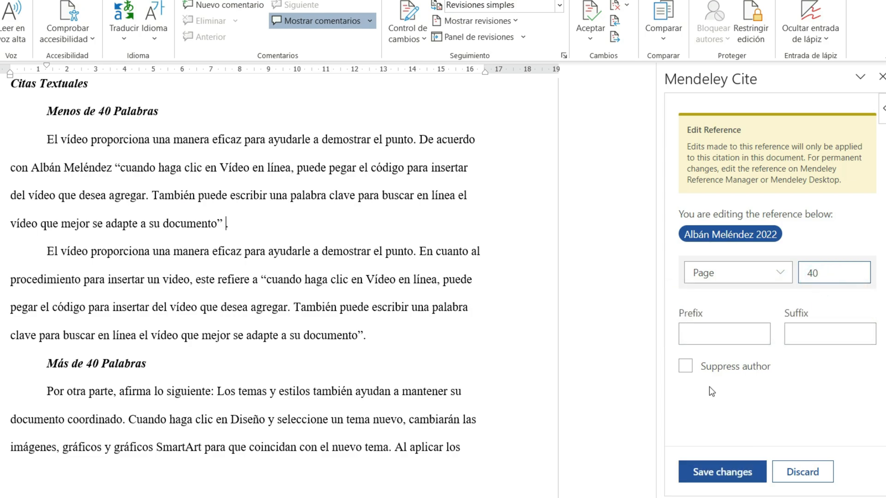
click(688, 367)
click(722, 477)
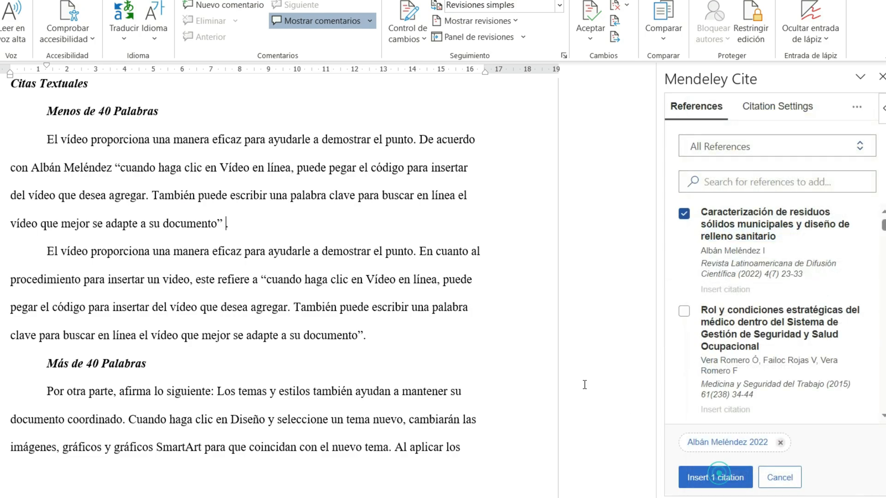
click(706, 478)
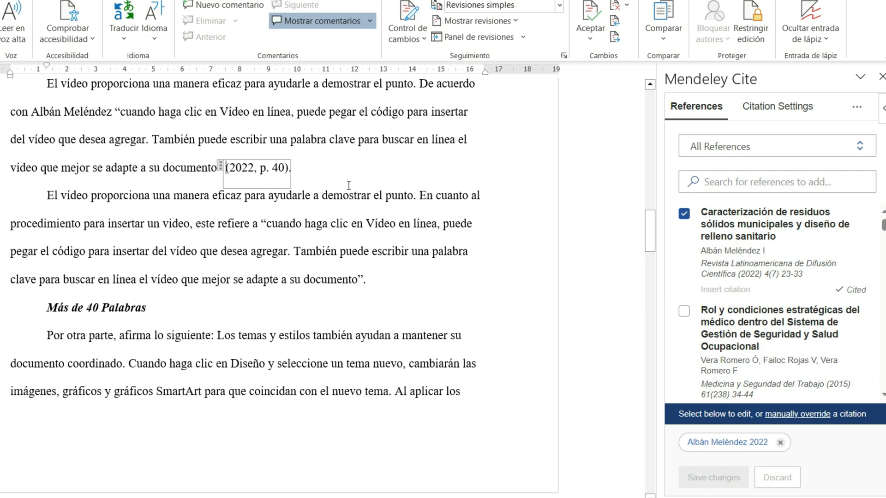
scroll(349, 186, up, 3)
click(356, 310)
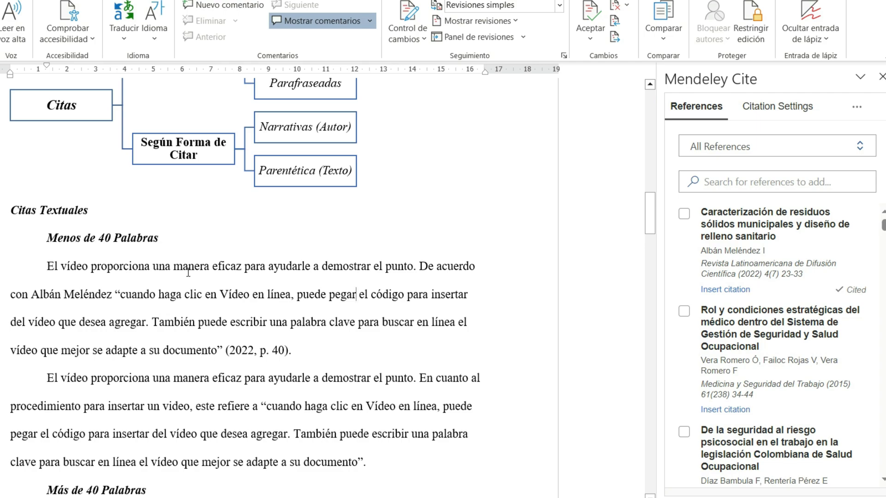
Step: Cite the same reference with page 40 and the author included, before the final period of the second paragraph under "Menos de 40 Palabras"
scroll(409, 339, down, 2)
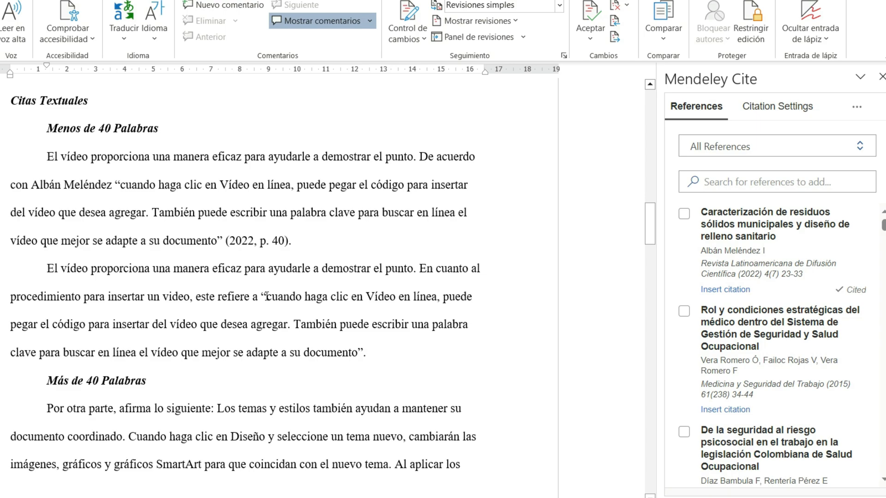
drag(267, 297, 338, 365)
click(363, 354)
click(684, 214)
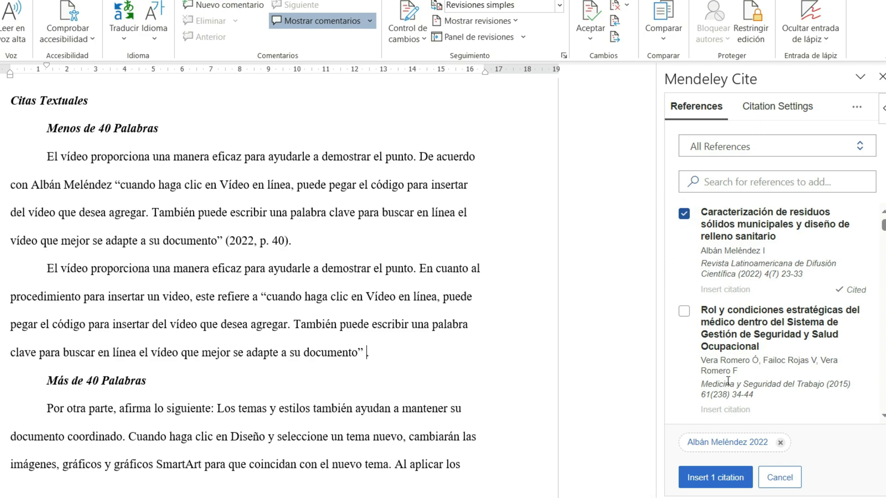
click(734, 443)
click(832, 275)
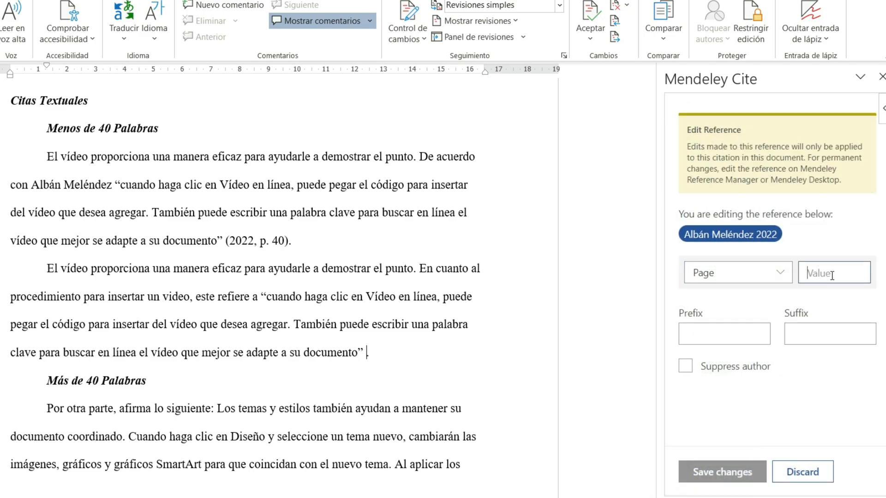
text(40)
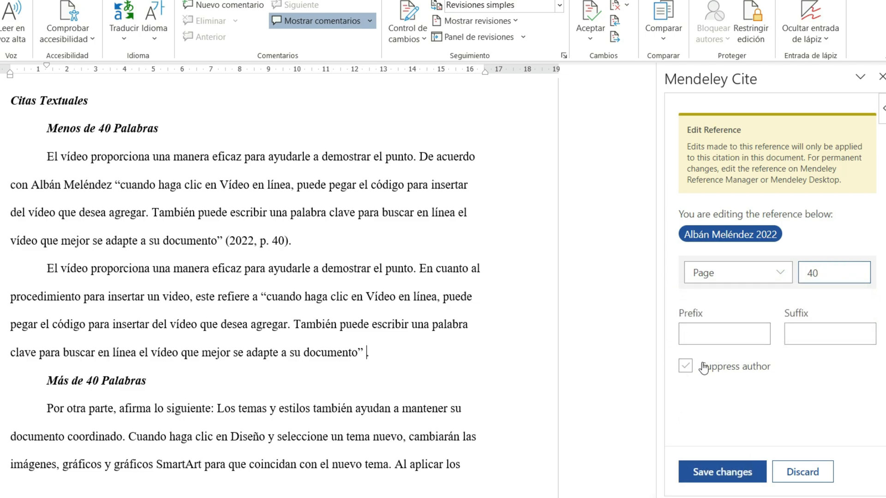
click(725, 368)
click(725, 368)
click(735, 473)
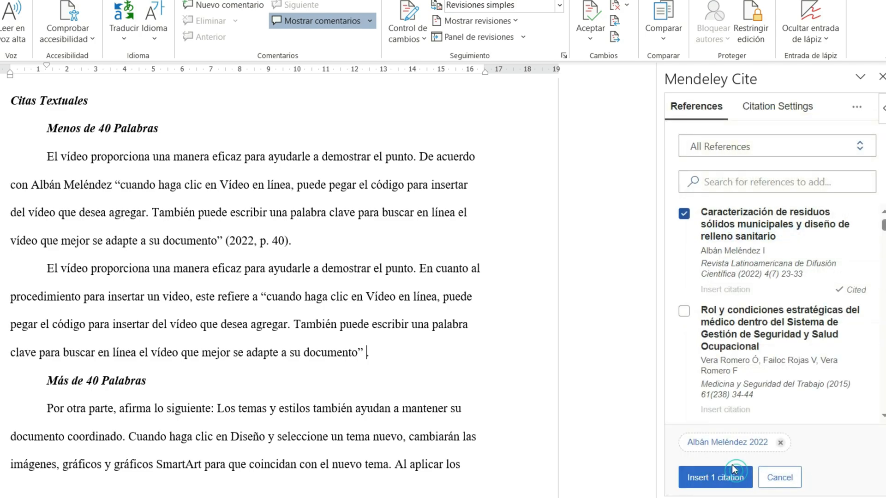
click(729, 477)
scroll(406, 297, up, 5)
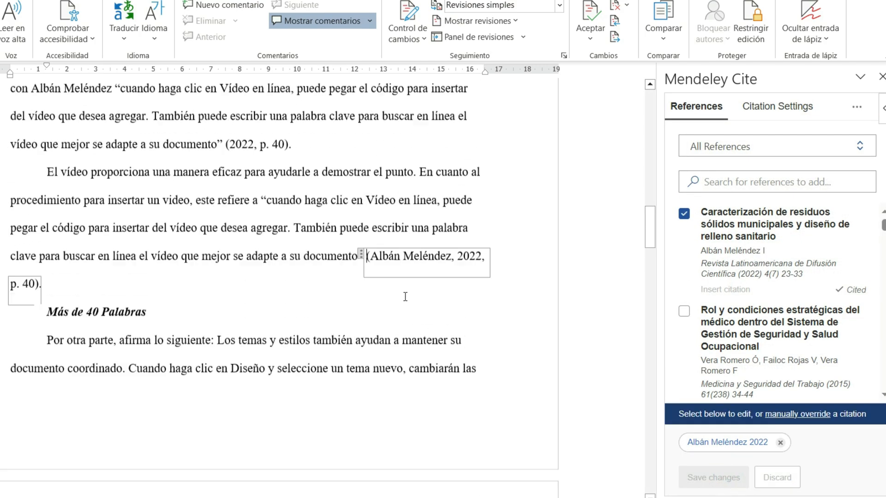
scroll(380, 376, down, 2)
click(278, 376)
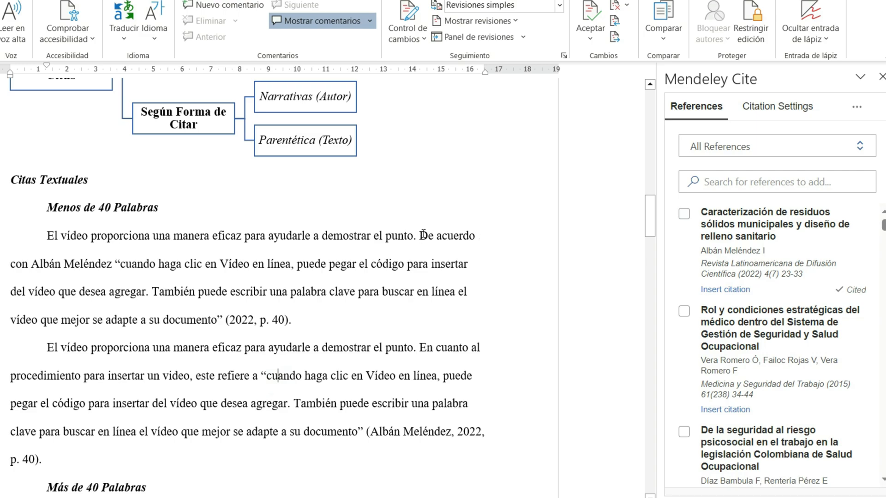
drag(420, 235, 376, 292)
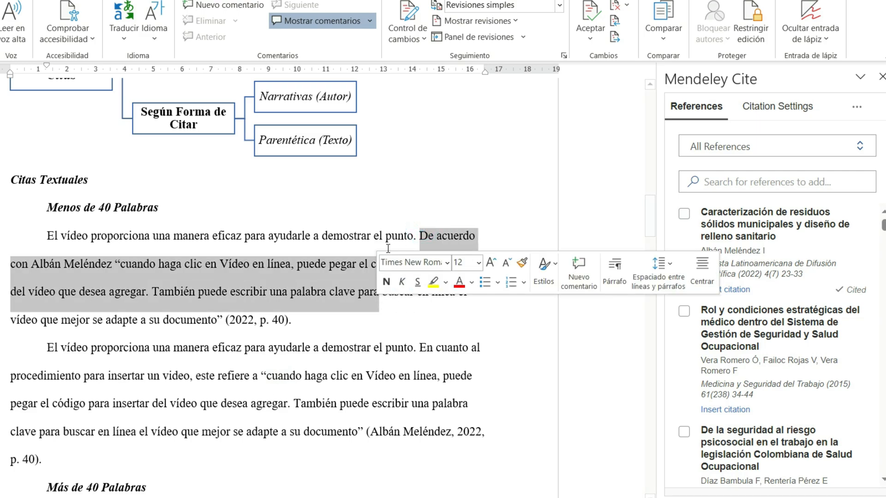
click(336, 244)
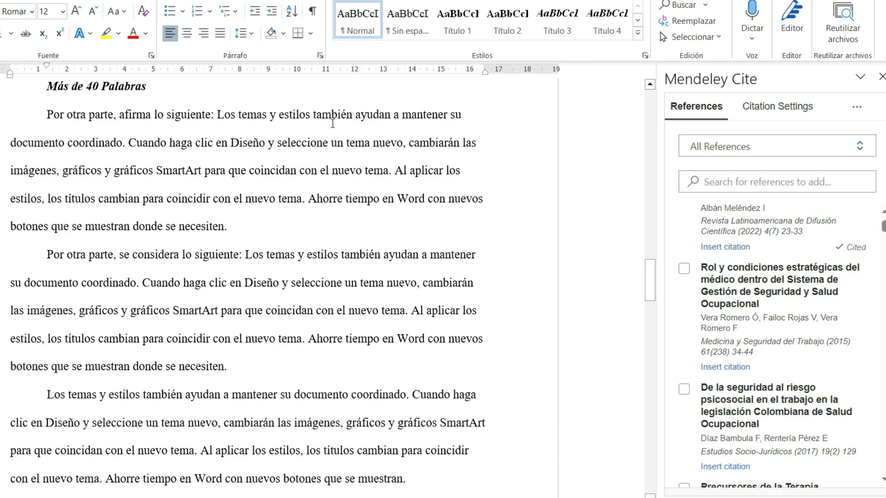
Step: Count the words of the quoted text in the first paragraph under "Más de 40 Palabras"
shift+click(230, 228)
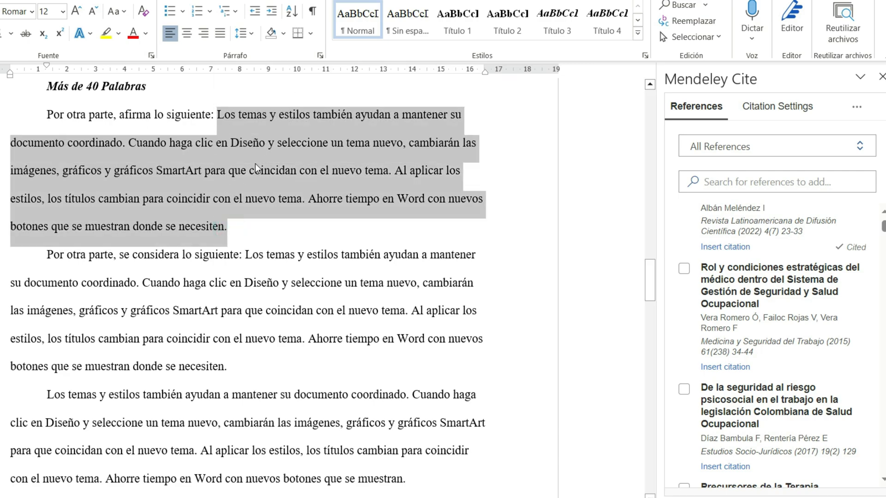
key(ctrl+shift+g)
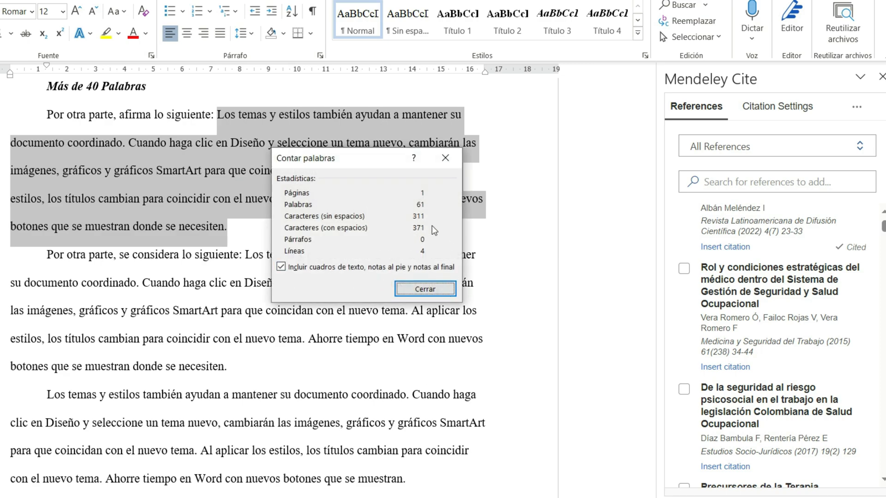
click(427, 292)
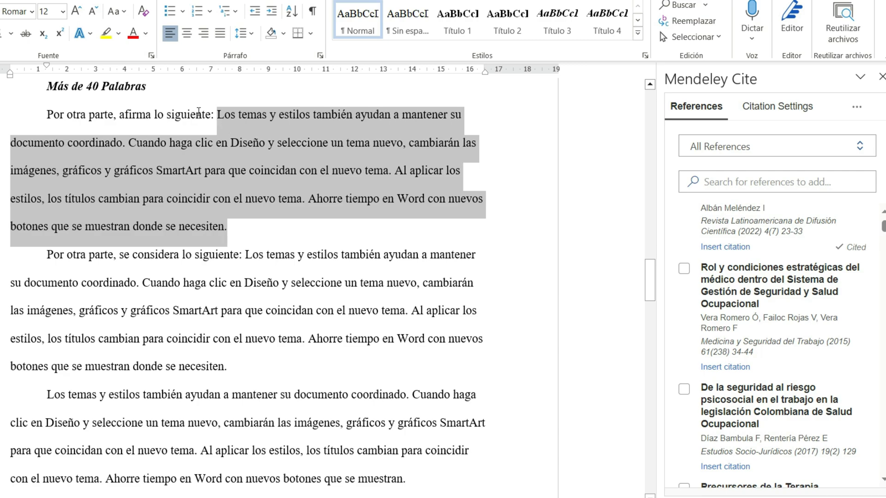
click(198, 227)
triple_click(241, 224)
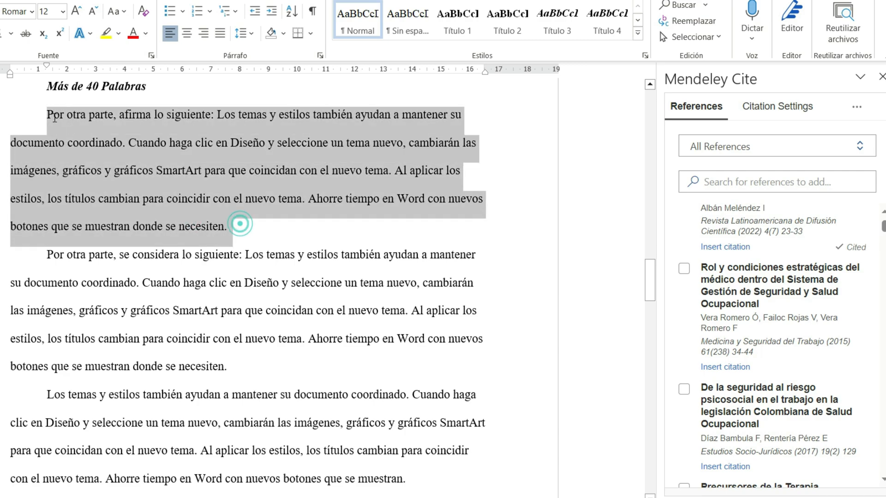
click(231, 170)
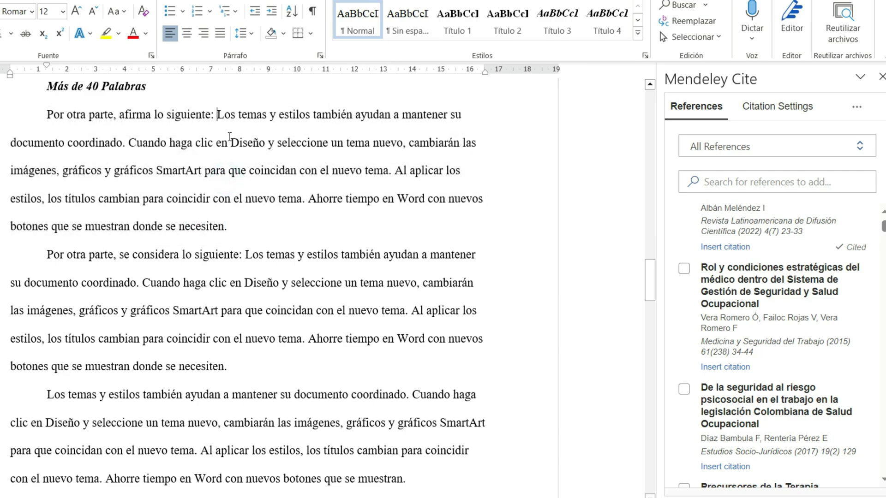
Step: Move the quotation after "afirma lo siguiente:" into its own paragraph under "Más de 40 Palabras"
click(217, 114)
key(Return)
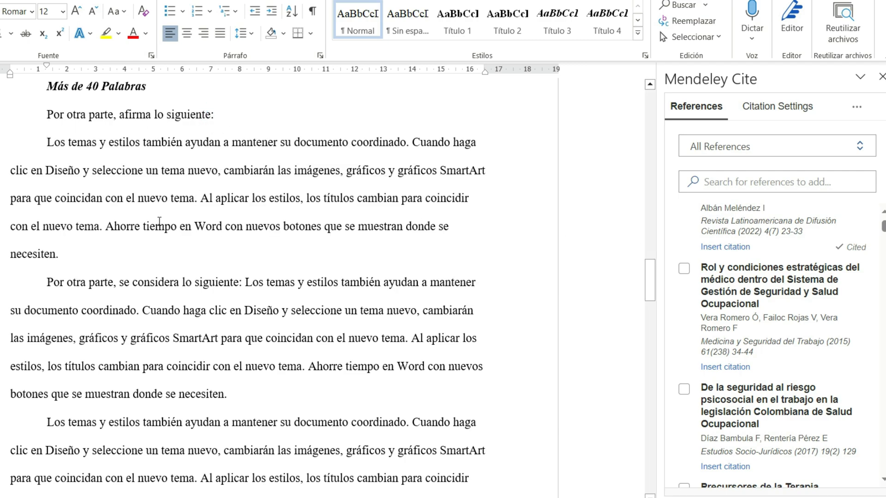
drag(63, 254, 51, 142)
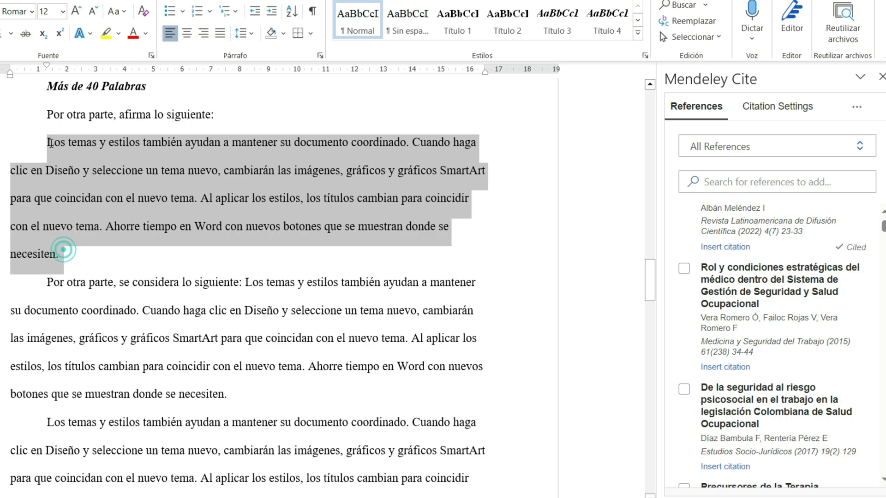
click(126, 182)
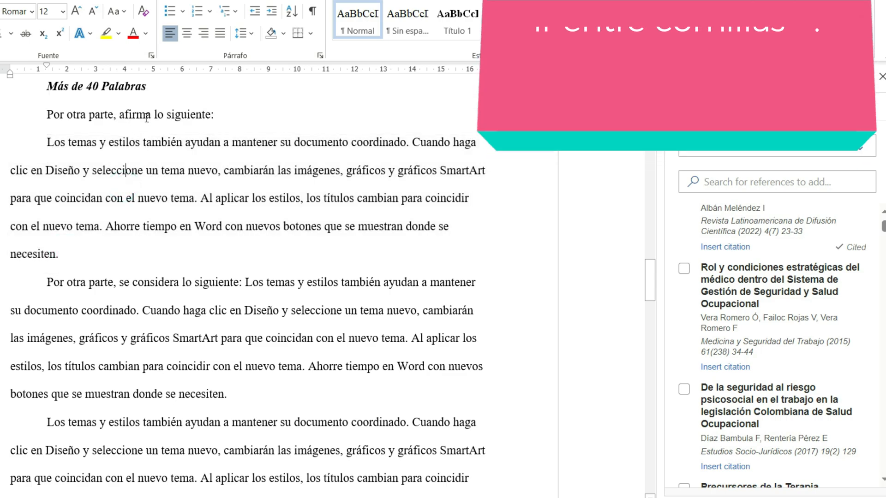
Step: Cite "Rol y condiciones estratégicas del médico dentro del Sistema de Gestión de Seguridad y Salud Ocupacional" before "afirma lo siguiente:" under "Más de 40 Palabras"
click(121, 114)
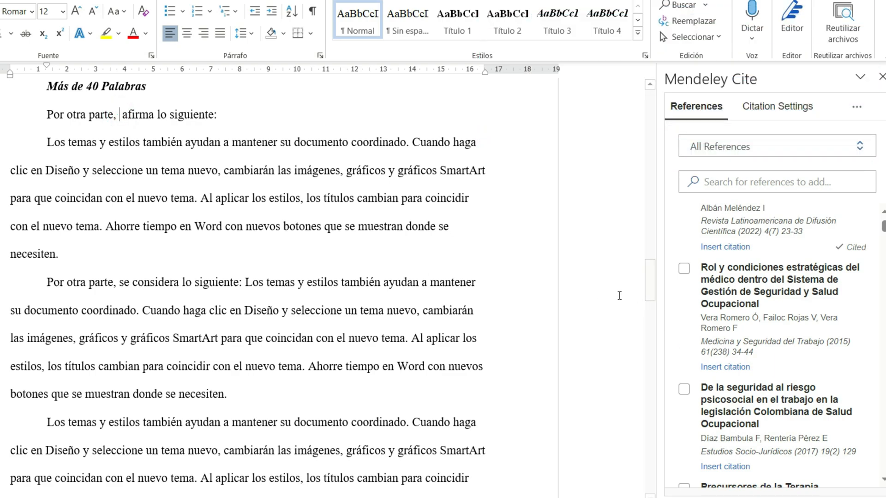
scroll(726, 308, down, 5)
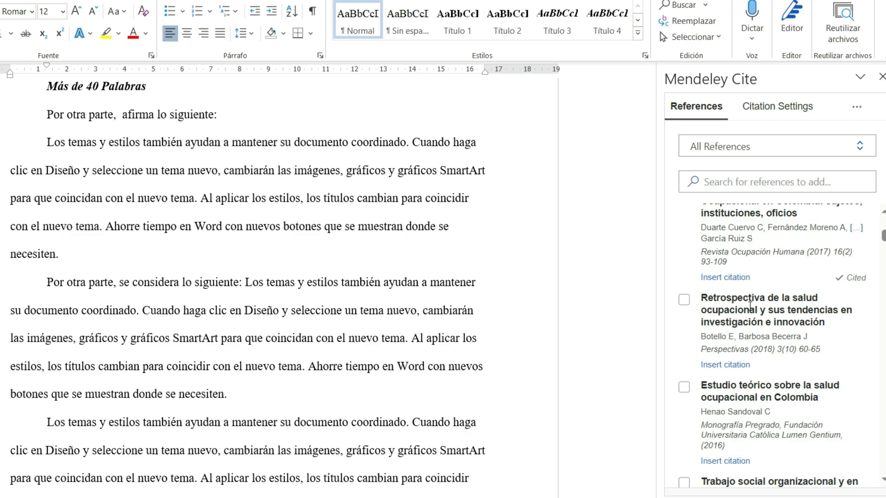
scroll(741, 337, up, 3)
scroll(742, 335, up, 2)
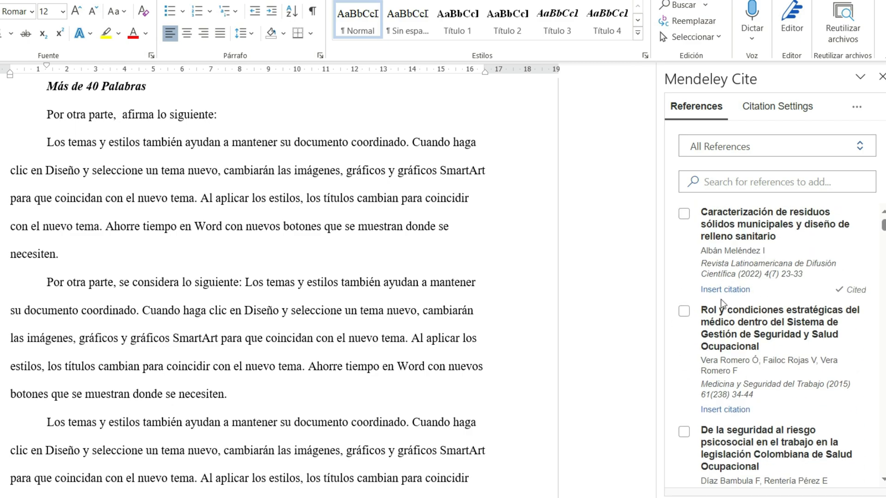
click(684, 311)
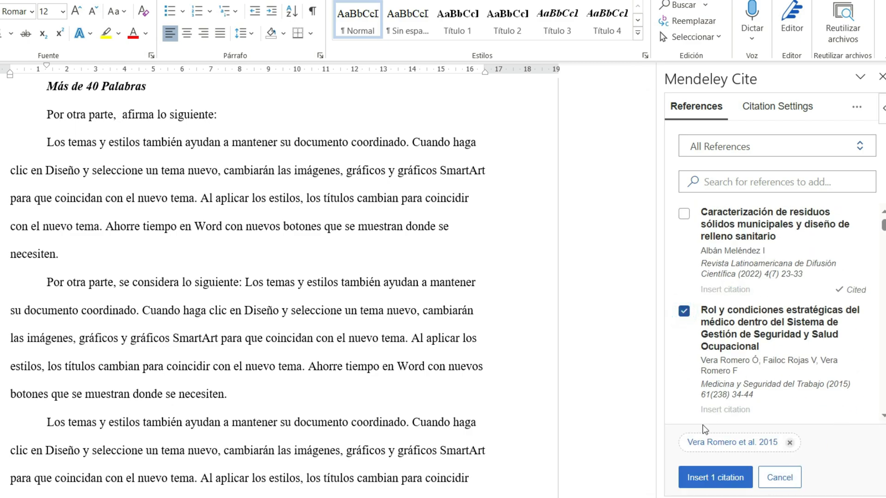
click(725, 478)
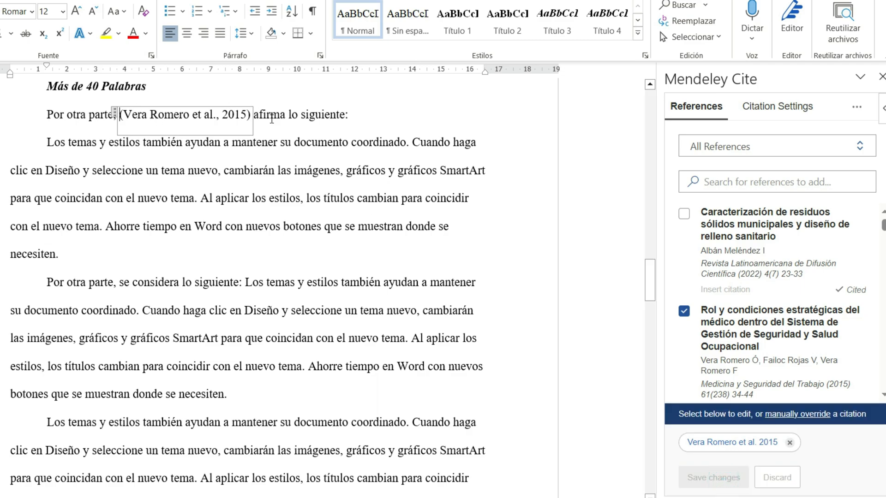
click(271, 119)
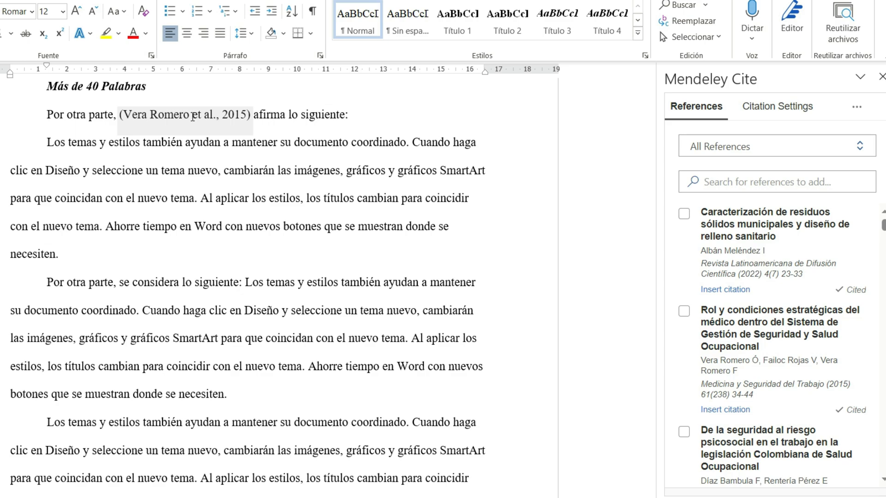
click(313, 174)
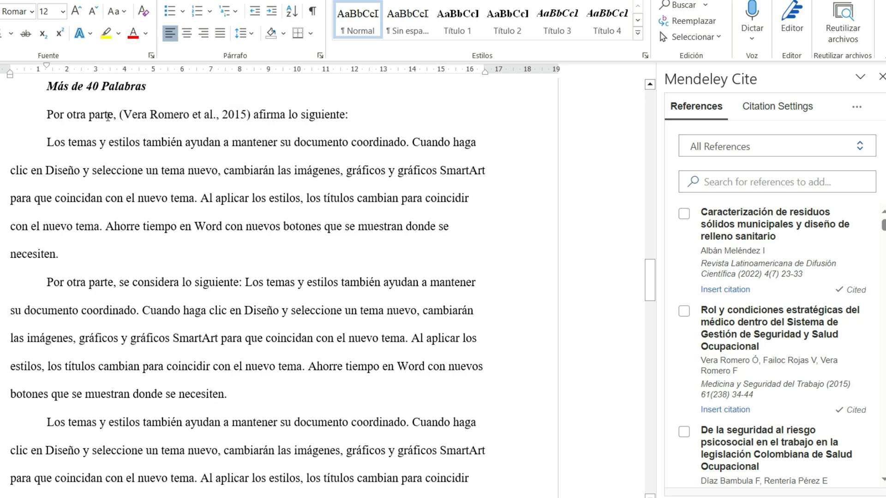
Step: Write the first author's surnames followed by "et al.," between "Por otra parte," and the citation
click(116, 115)
text(, V)
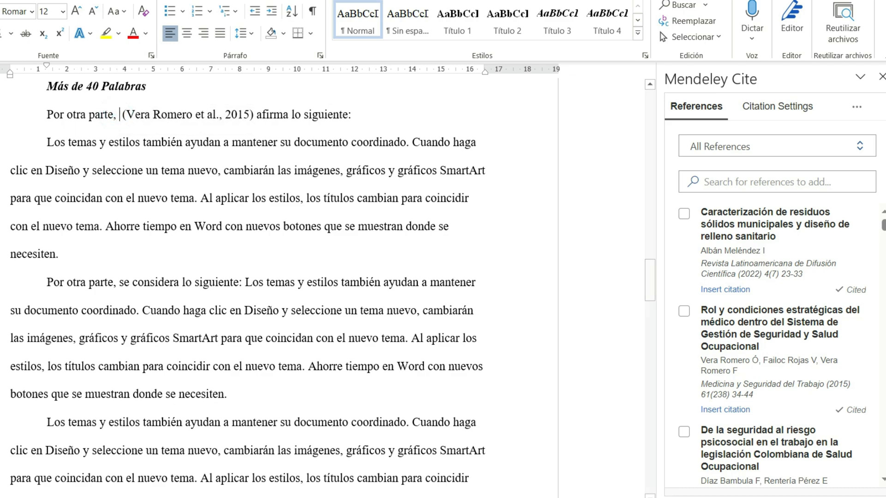
text(era Romero)
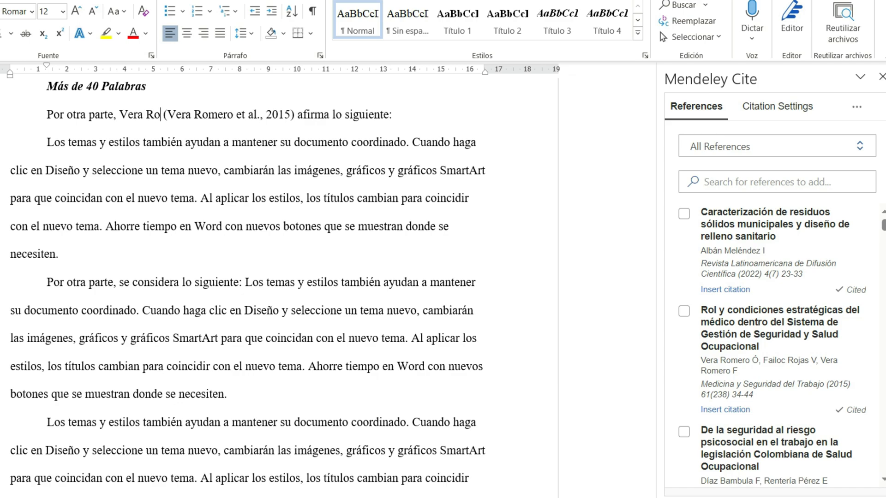
text( et a)
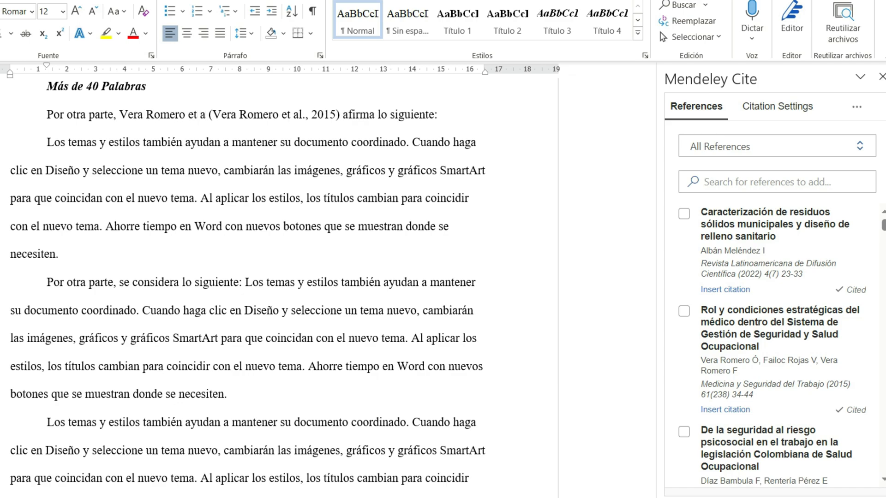
text(l.,)
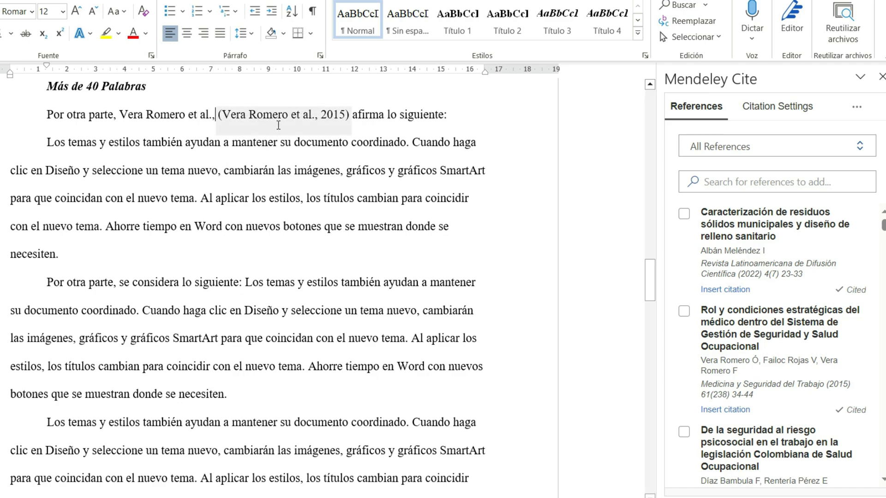
Step: Suppress the author in the citation before "afirma lo siguiente:" and save the change
click(278, 124)
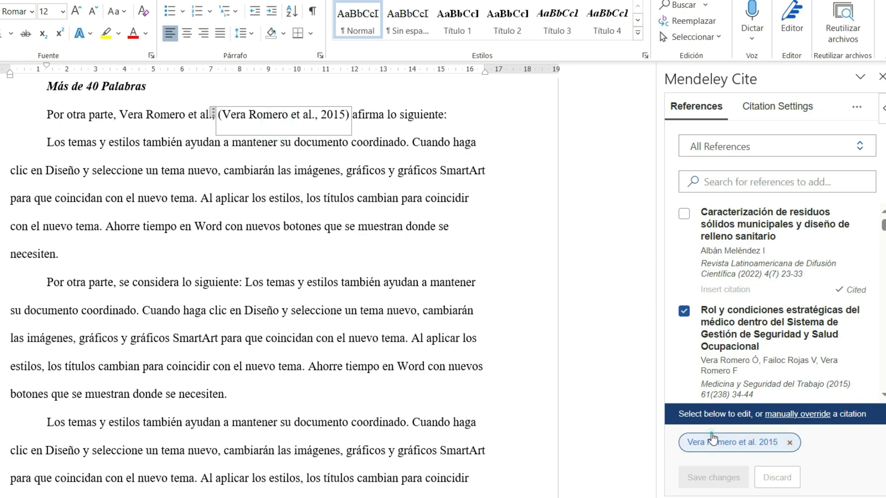
click(714, 442)
click(704, 372)
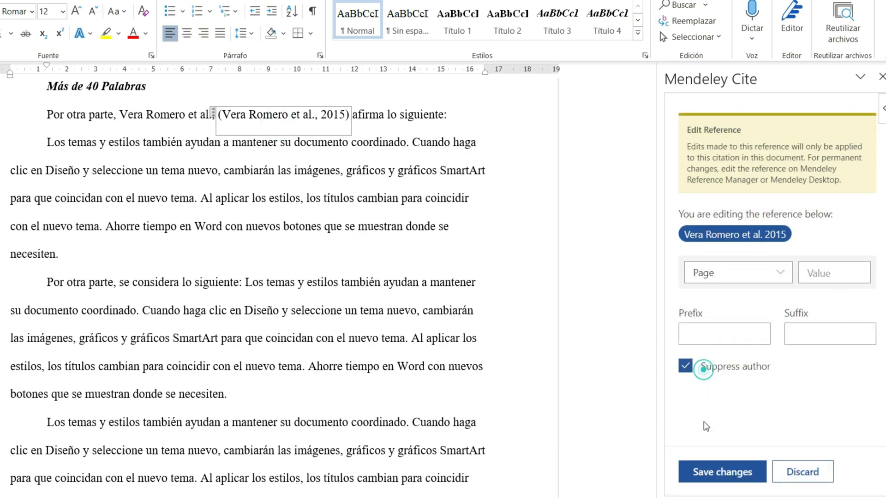
click(711, 472)
click(336, 170)
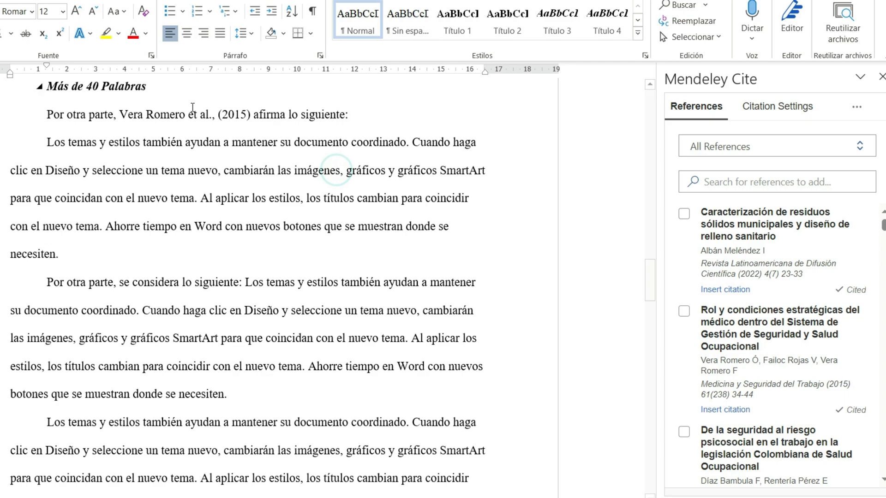
Step: Turn off author suppression for the 2015 citation before "afirma lo siguiente:" and save the change
click(236, 116)
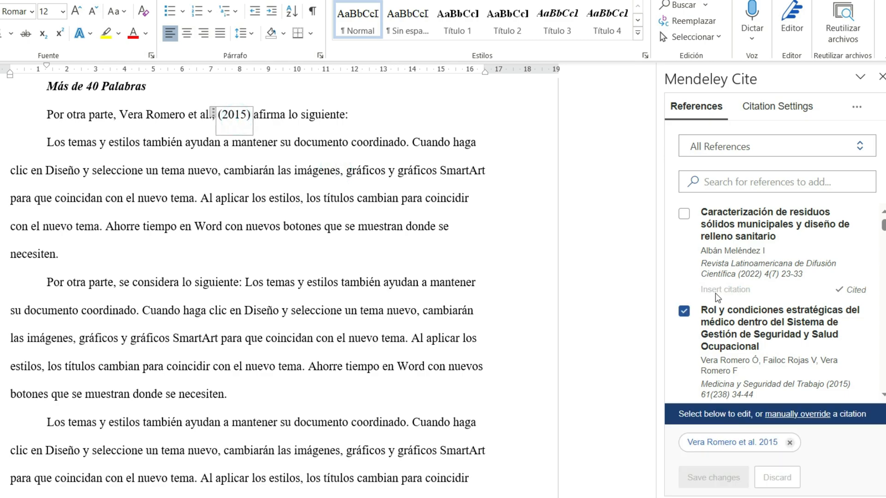
click(714, 442)
click(706, 369)
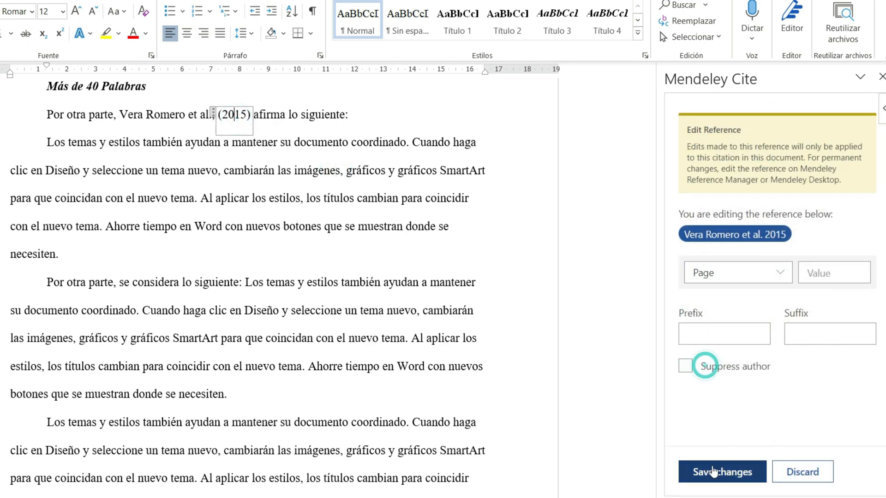
click(709, 468)
click(289, 191)
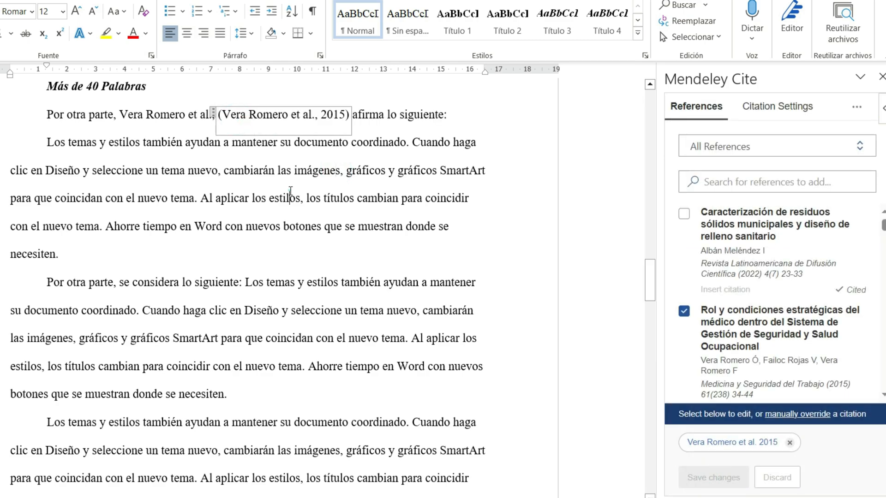
Step: Move the citation's opening parenthesis to directly before 2015 and delete the duplicate author text in front of the citation
click(224, 113)
key(BackSpace)
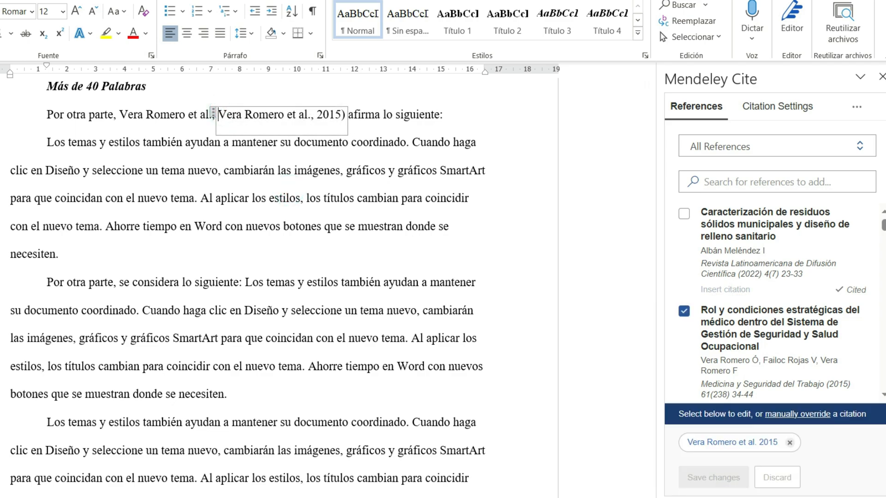
click(316, 114)
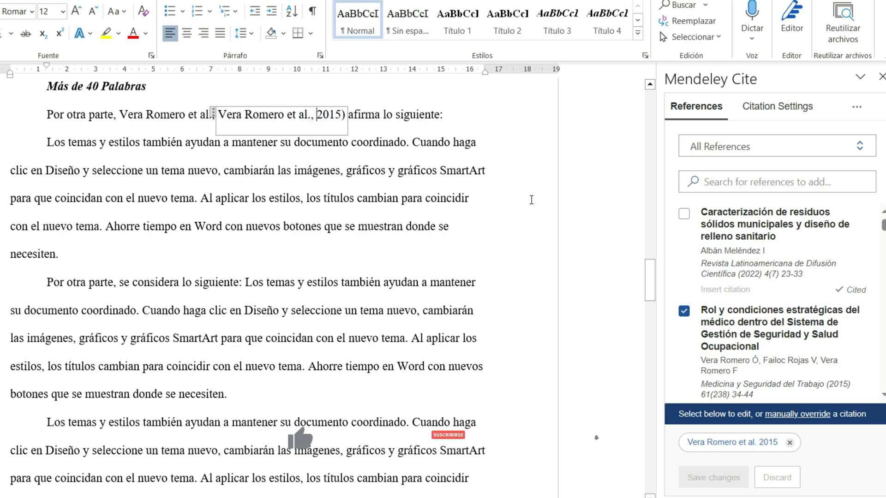
text(()
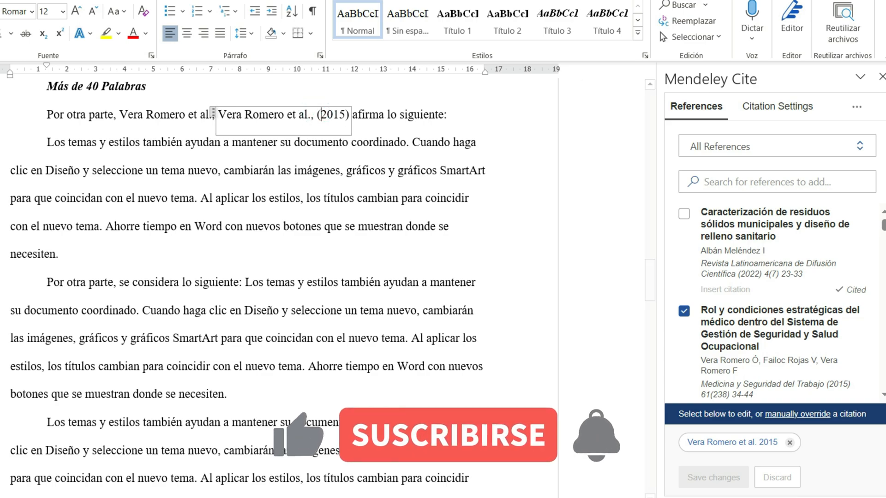
click(124, 119)
drag(124, 118, 214, 116)
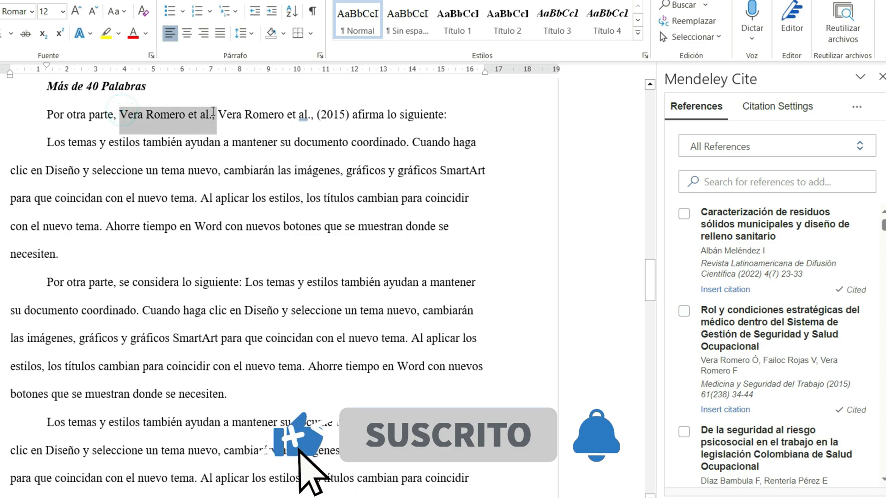
key(BackSpace)
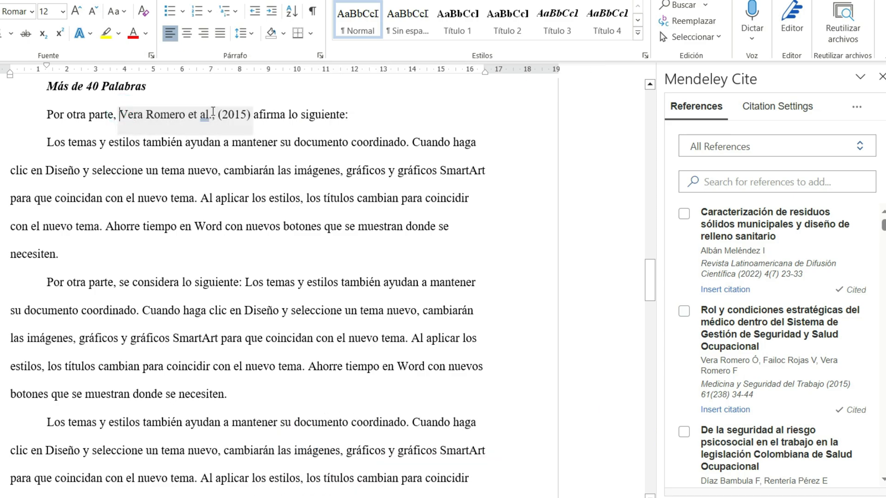
click(230, 174)
Step: Format the quotation paragraph below "afirma lo siguiente:" with a 1.27 cm left indent and no special indent
triple_click(60, 253)
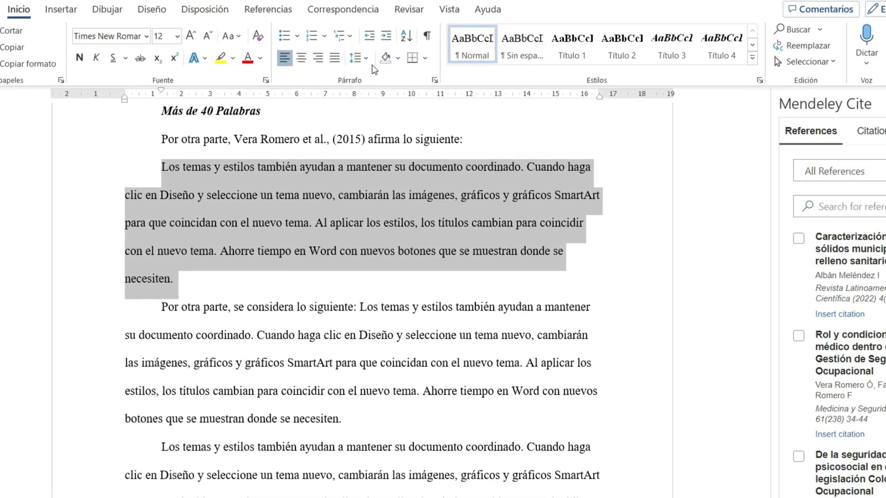
click(436, 83)
click(330, 103)
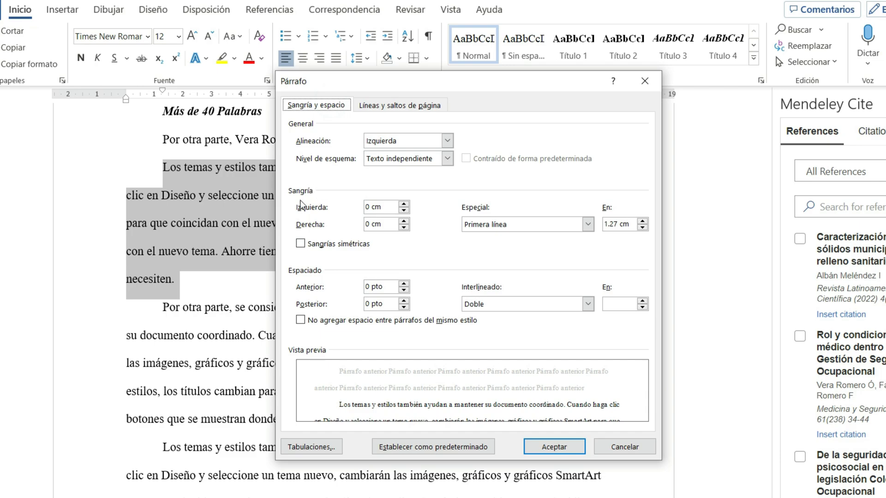
triple_click(379, 207)
text(1.27)
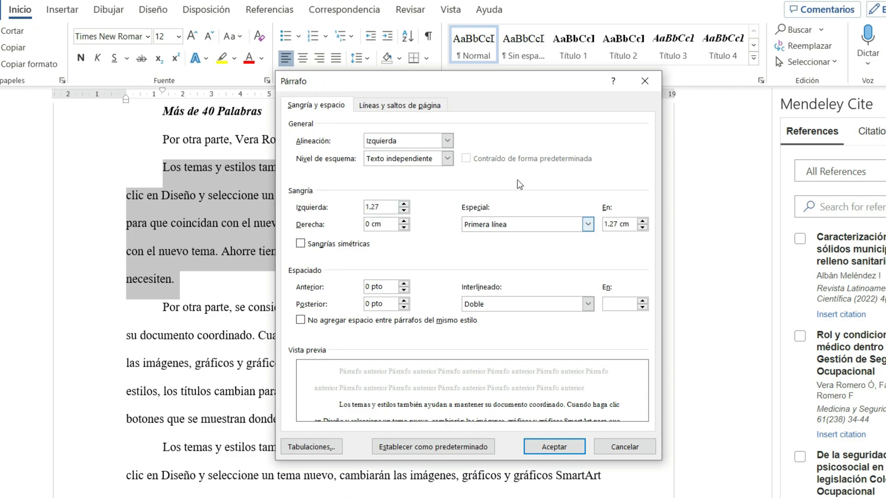
click(507, 224)
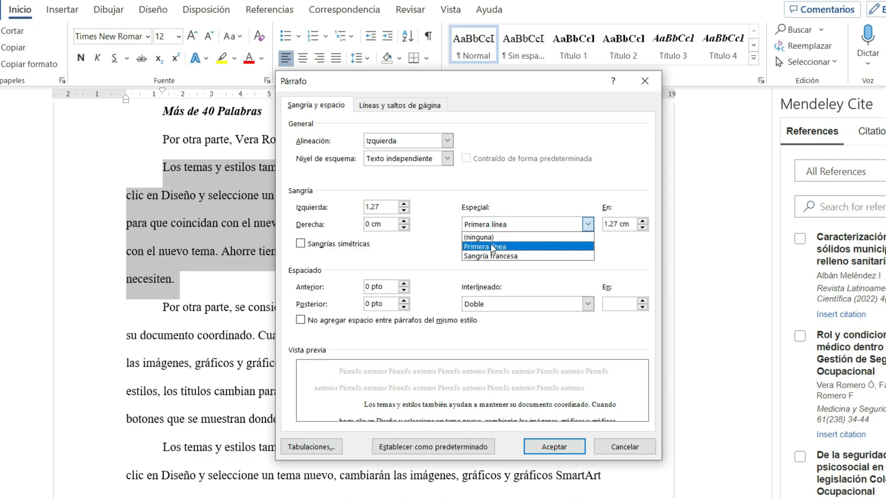
click(469, 239)
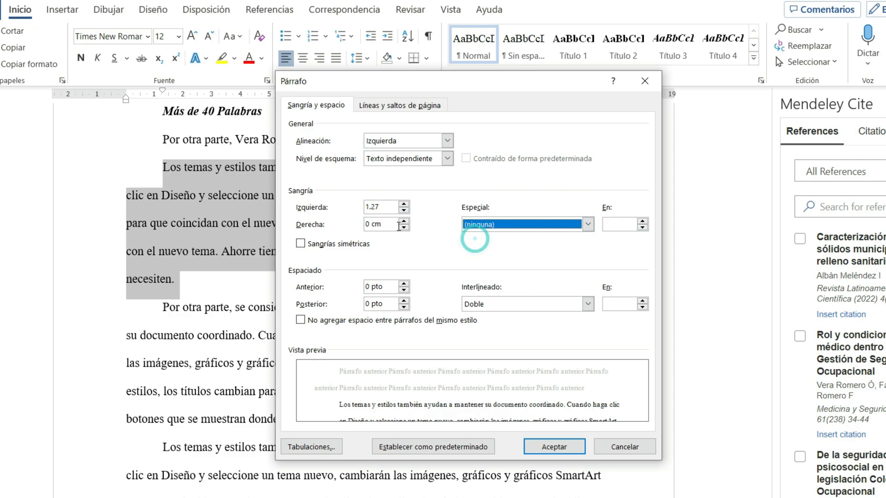
click(554, 447)
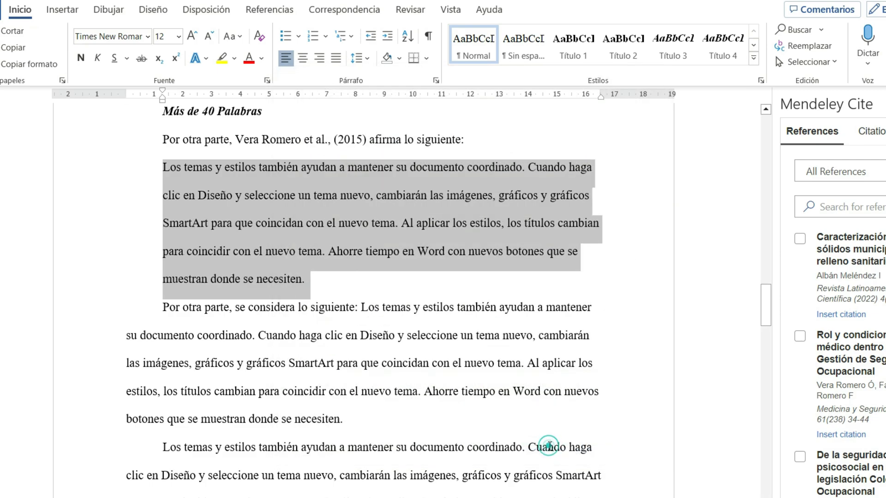
click(273, 203)
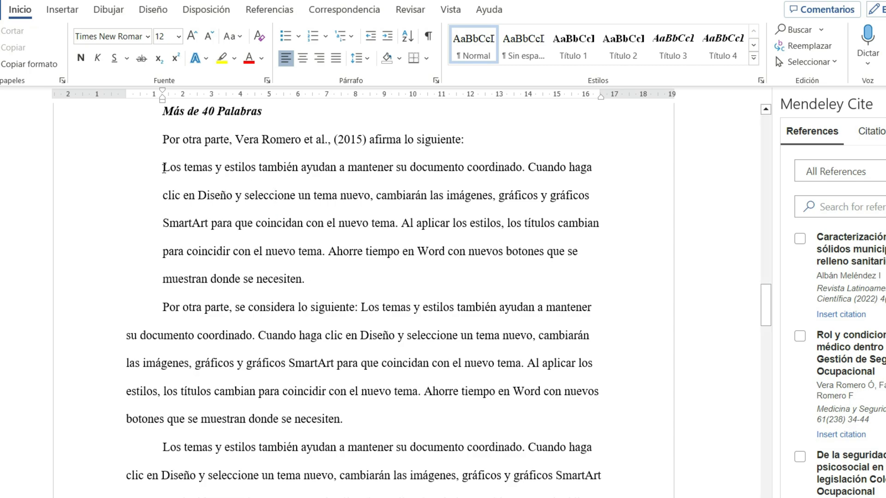
drag(162, 167, 309, 277)
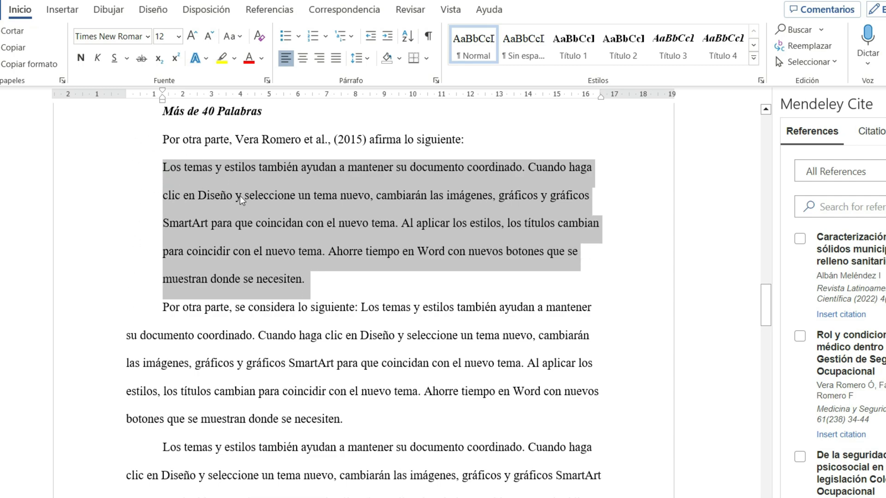
click(282, 249)
Step: Cite the same "Rol y condiciones estratégicas" reference before the indented quotation's final period, with page 45 and the author suppressed
click(301, 280)
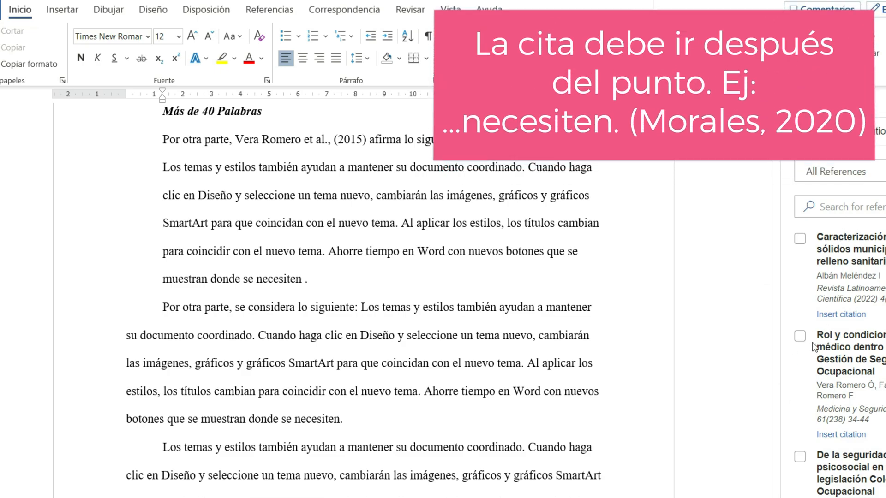
click(800, 335)
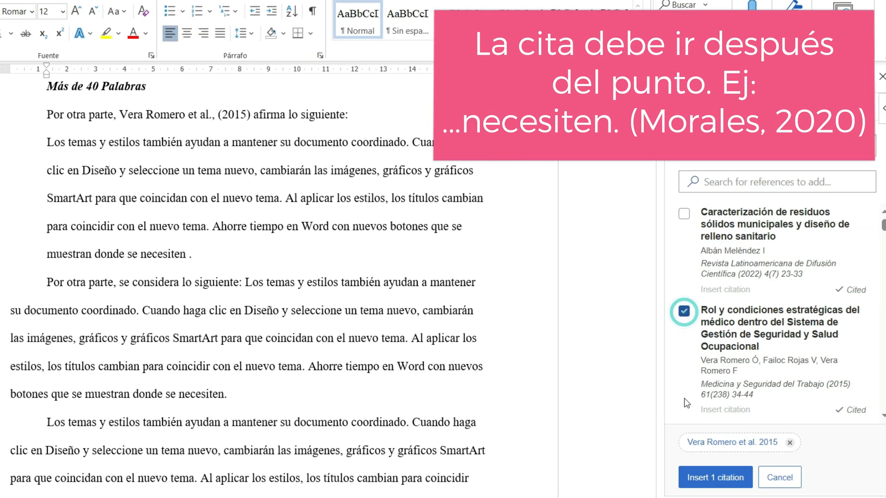
click(720, 442)
click(684, 370)
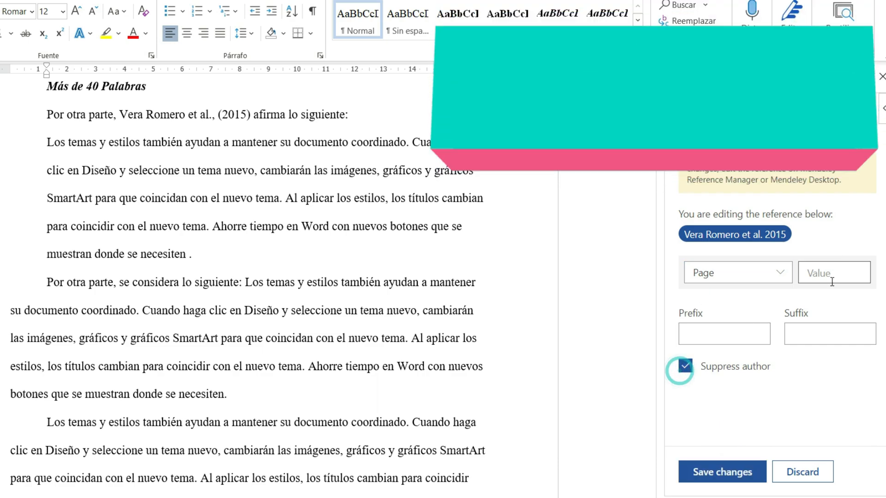
click(831, 282)
text(45)
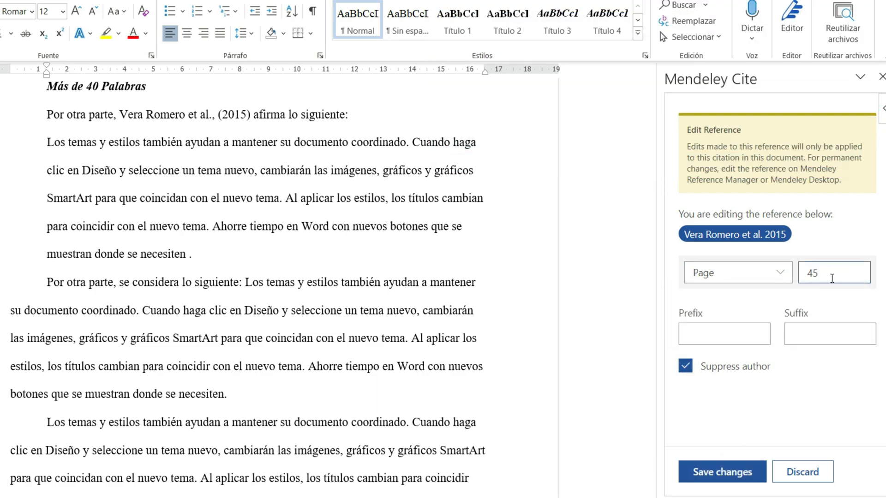
click(710, 475)
click(712, 475)
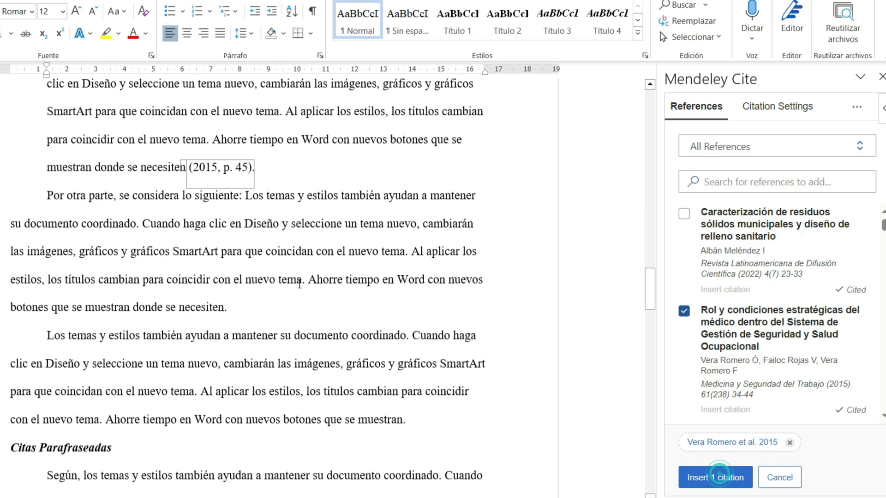
Step: Delete the year and its comma from the citation closing the indented quotation under "Más de 40 Palabras"
scroll(270, 271, up, 3)
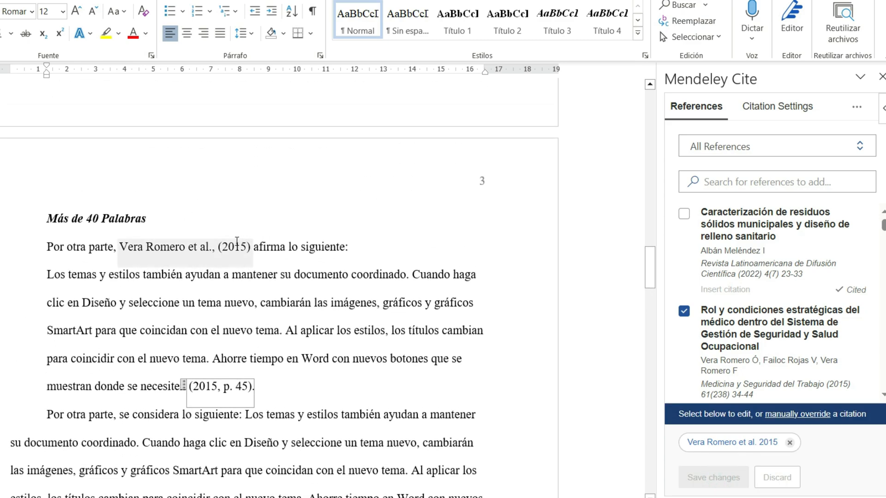
drag(224, 386, 205, 386)
key(BackSpace)
key(BackSpace)
key(BackSpace)
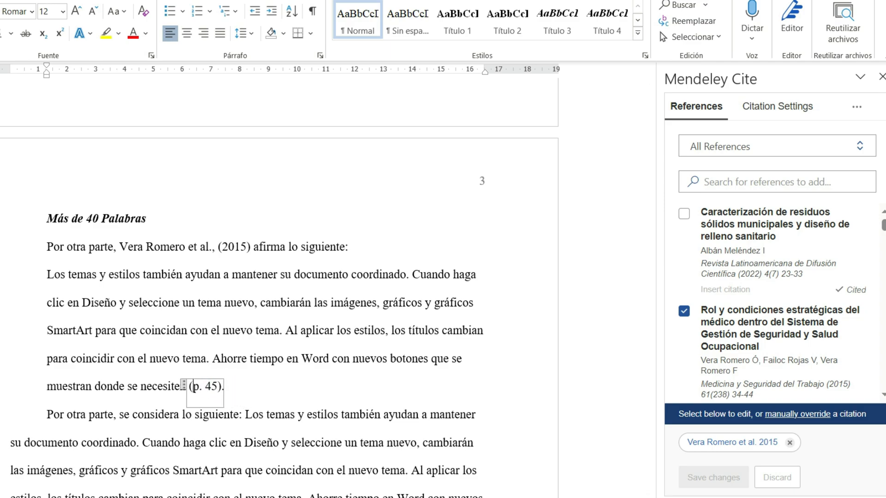
click(372, 316)
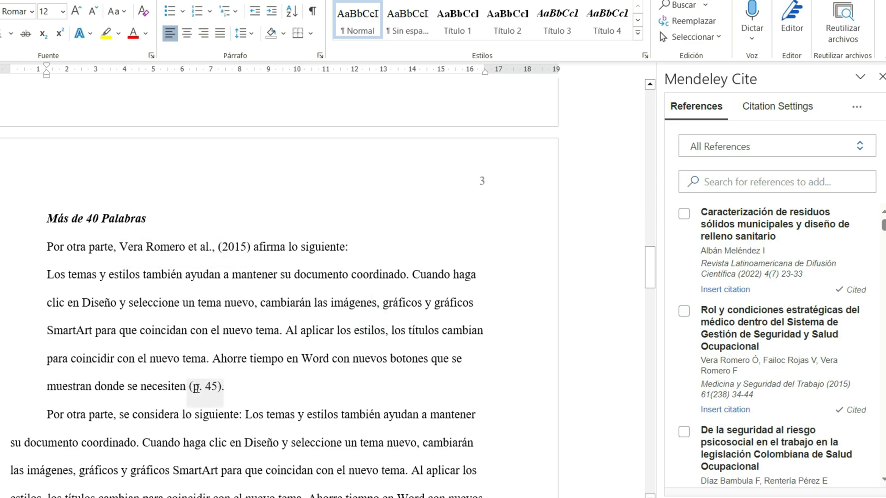
Step: Insert "2015," before "p. 45" in the citation closing the indented quotation
click(203, 375)
text(2015)
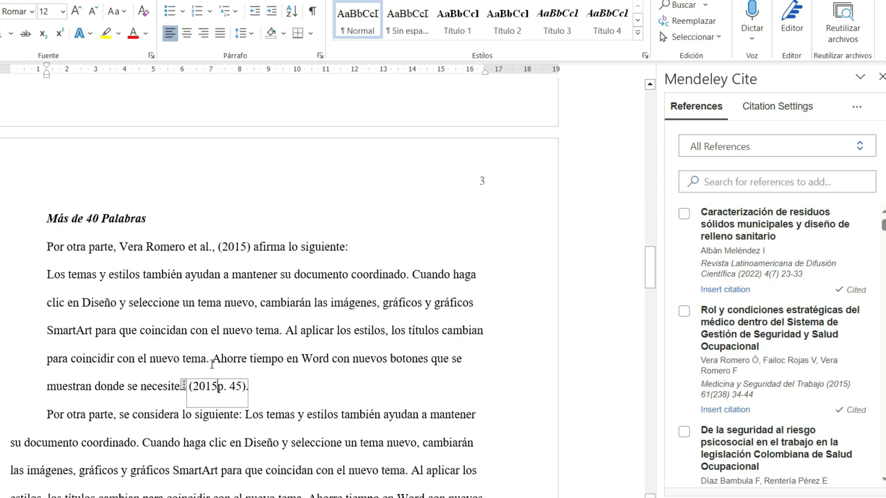
text(,)
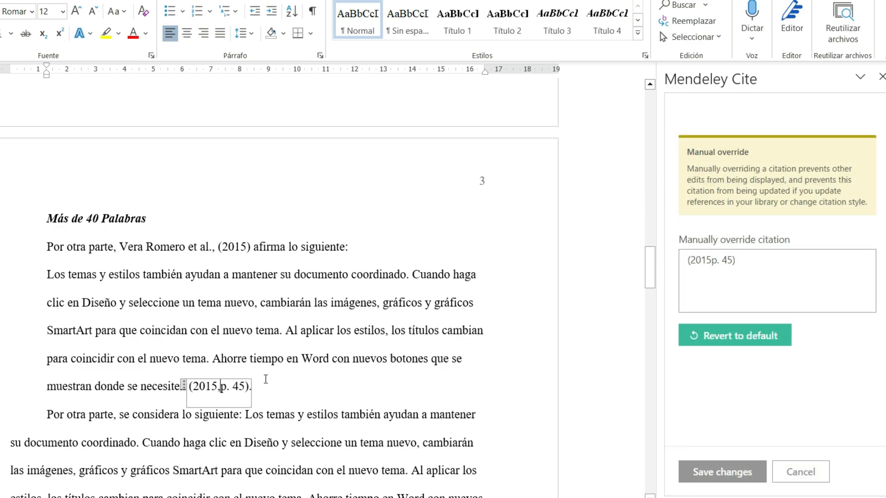
click(281, 348)
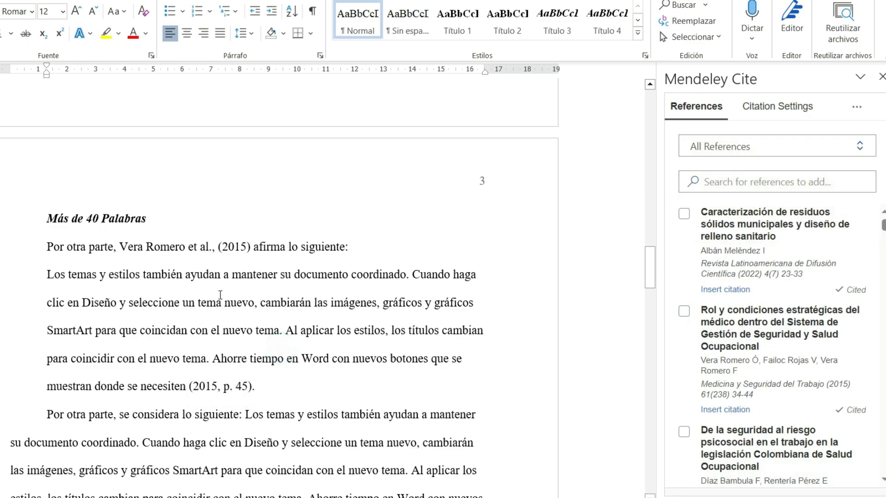
Step: Delete "(2015)" from the narrative citation before "afirma lo siguiente:"
click(251, 250)
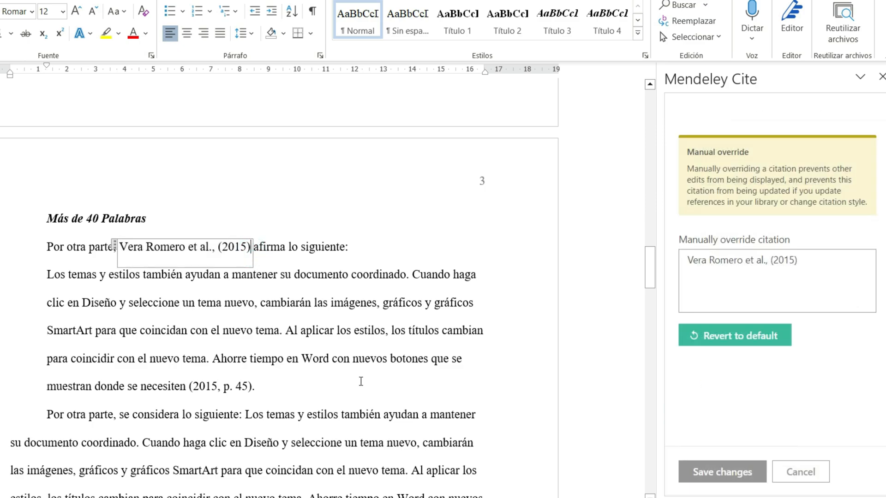
key(BackSpace)
key(BackSpace)
key(BackSpace)
key(BackSpace)
key(BackSpace)
key(BackSpace)
key(BackSpace)
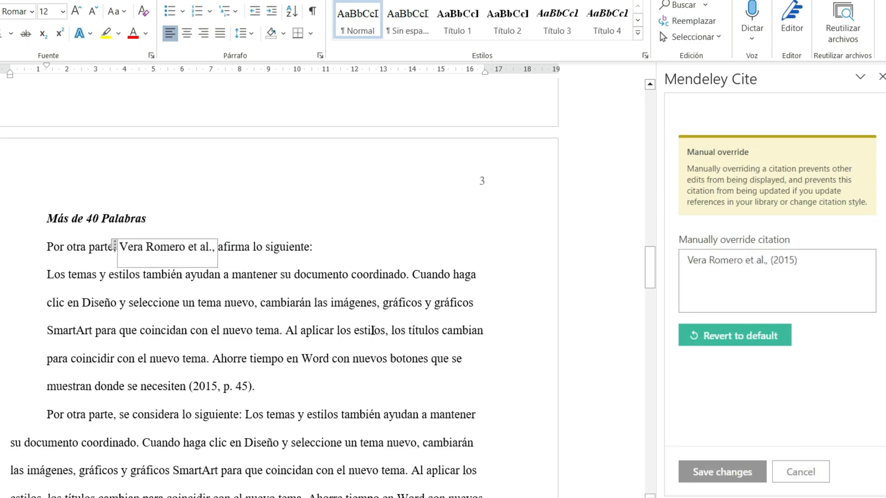
click(326, 325)
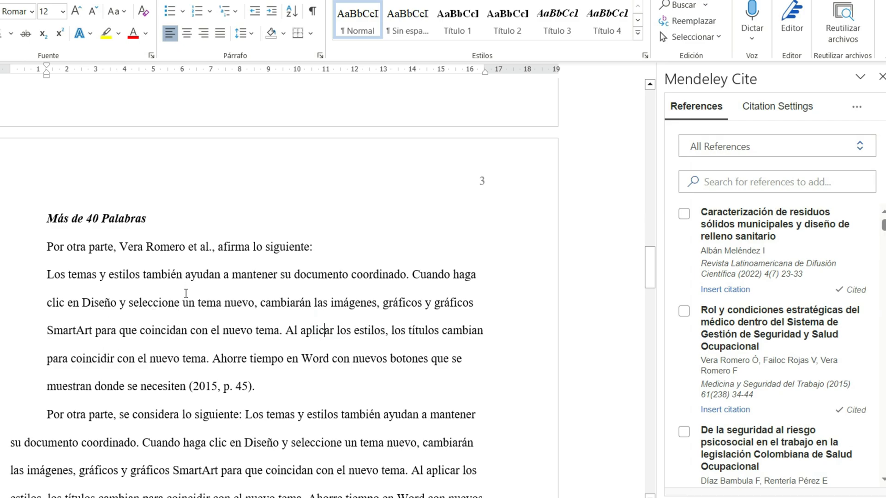
Step: Start a new paragraph for the quotation that follows "Por otra parte, se considera lo siguiente:"
scroll(237, 257, down, 5)
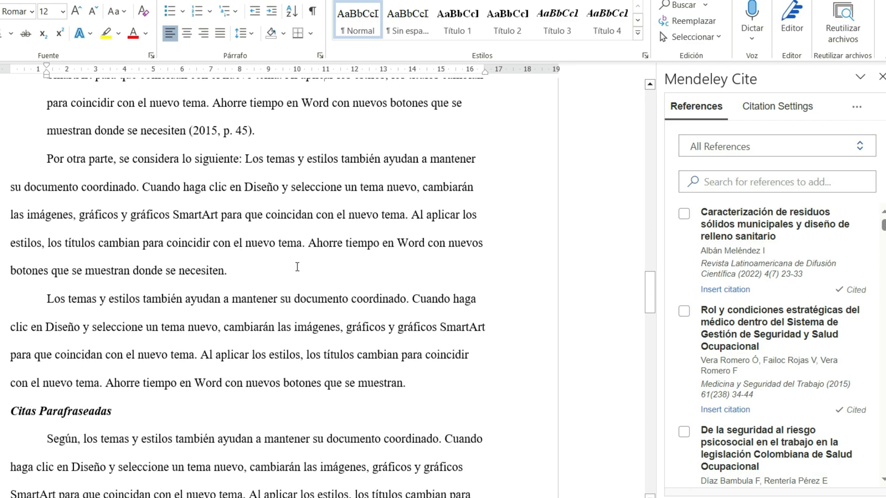
scroll(214, 245, up, 2)
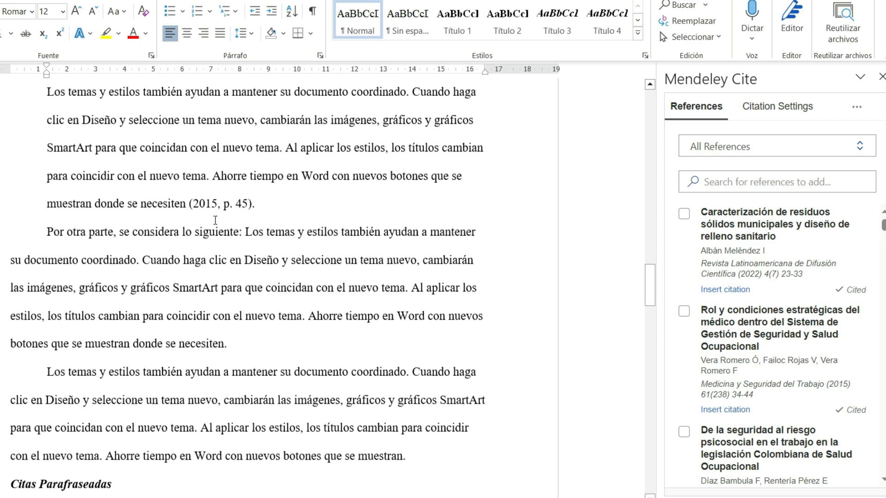
click(247, 232)
key(Return)
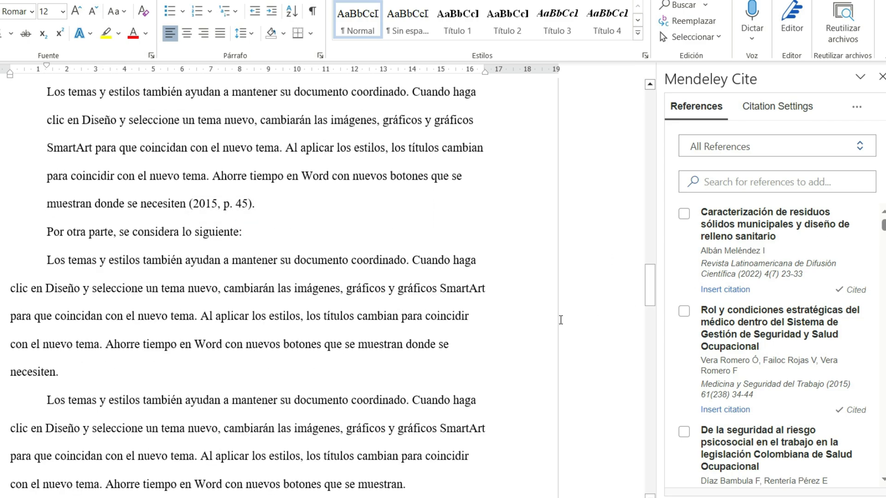
Step: Format the first quotation paragraph below "se considera lo siguiente:" with a 1.27 cm left indent and no special indent
scroll(347, 364, down, 1)
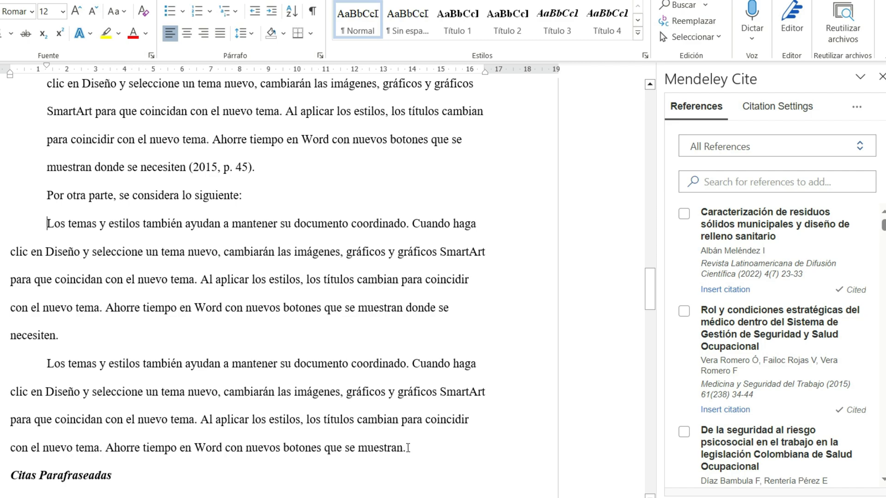
drag(408, 447, 47, 232)
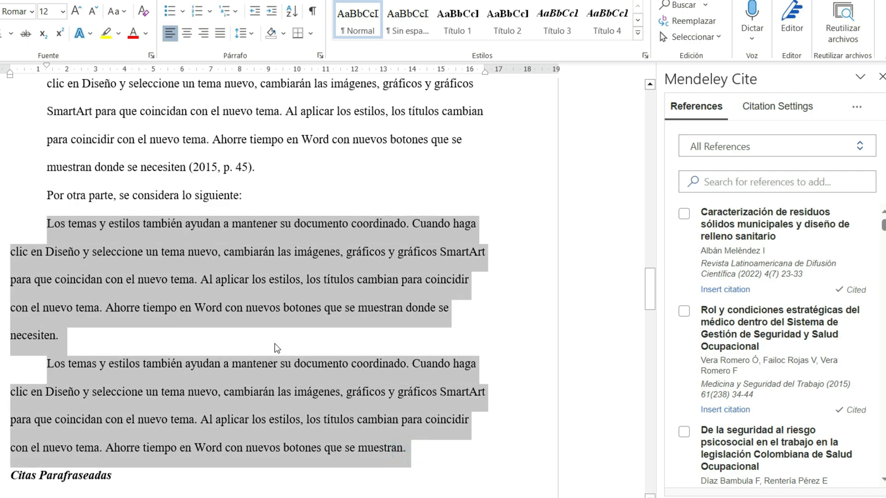
click(81, 237)
click(319, 55)
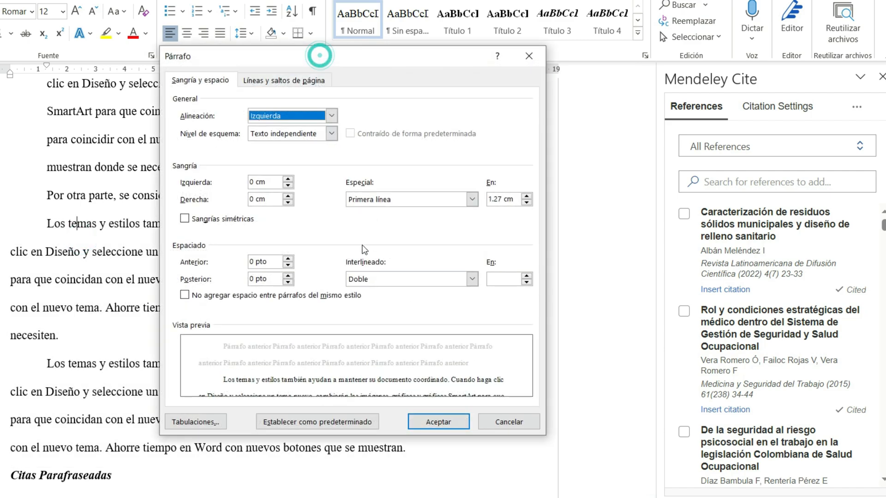
click(266, 182)
text(1.27)
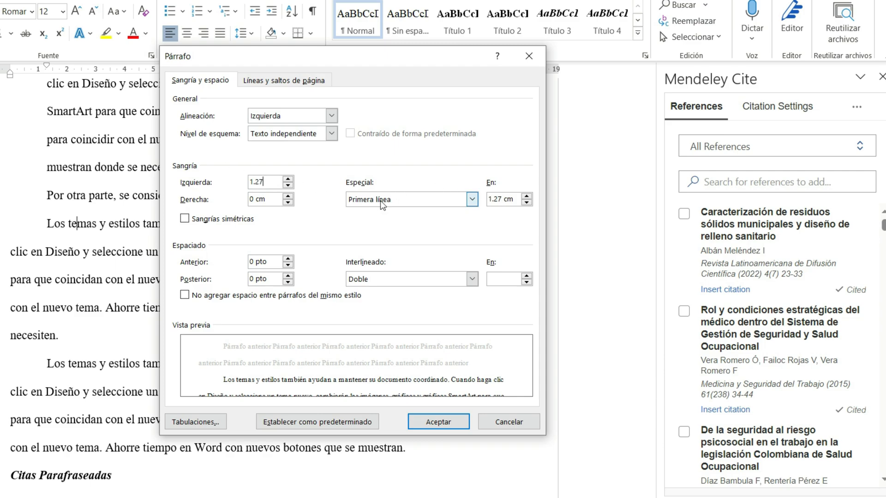
click(472, 200)
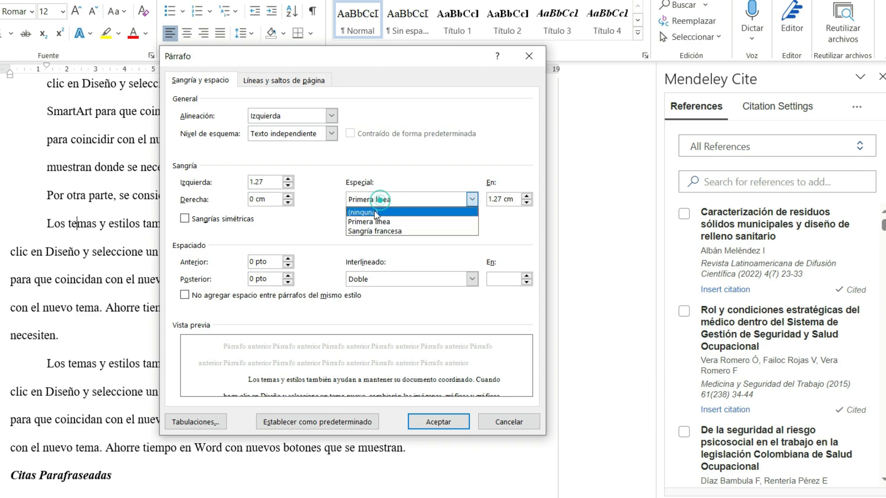
click(375, 210)
click(434, 420)
click(147, 250)
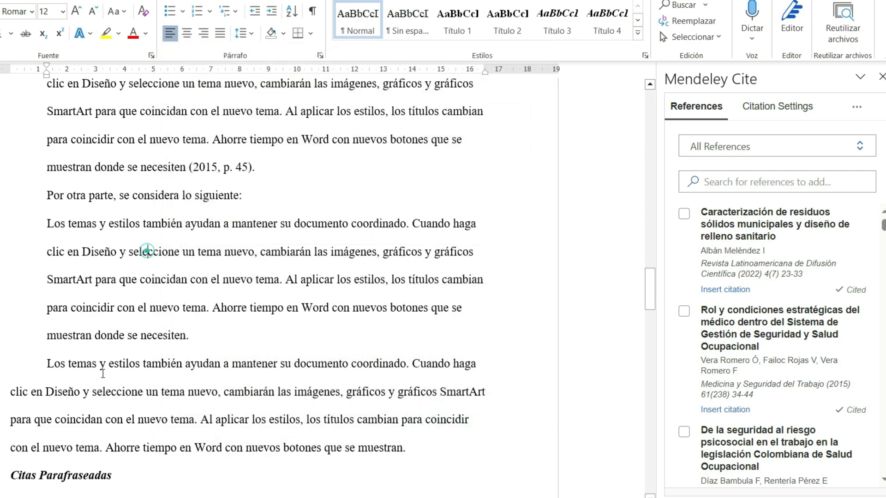
Step: Set a 1.27 cm left indent on the second quotation paragraph, just above the "Citas Parafraseadas" heading
click(102, 374)
click(319, 55)
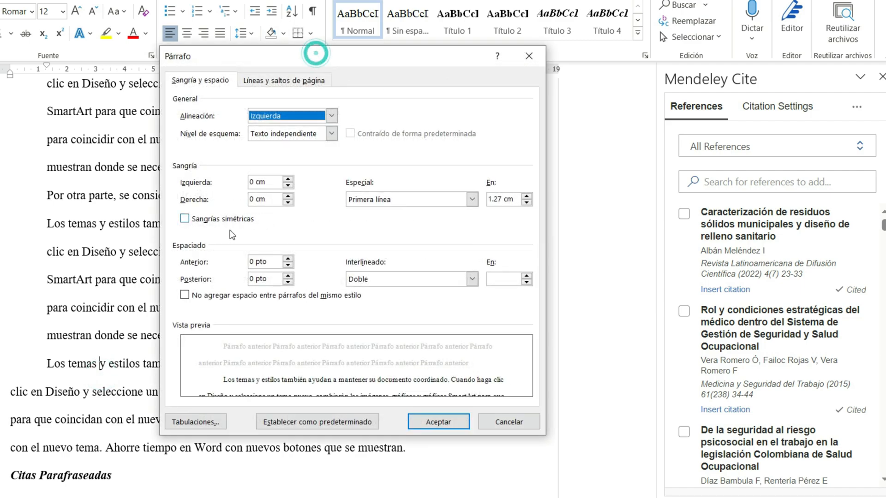
double_click(275, 182)
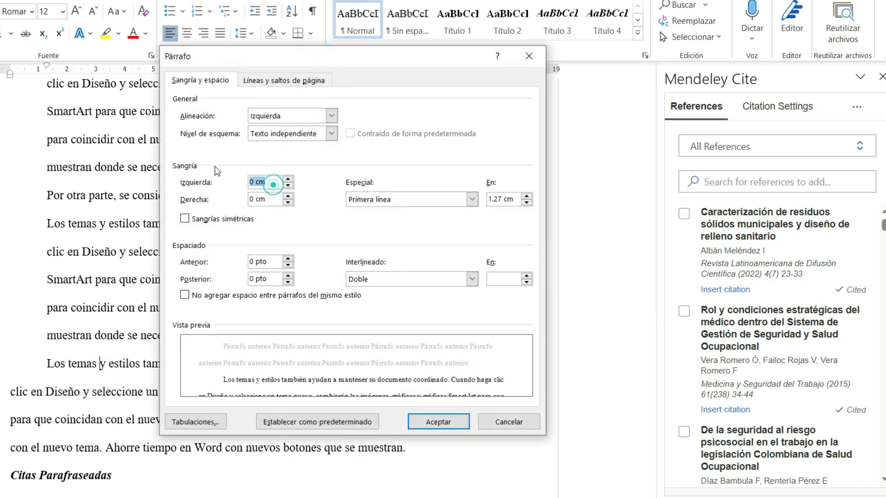
text(1.27)
click(438, 421)
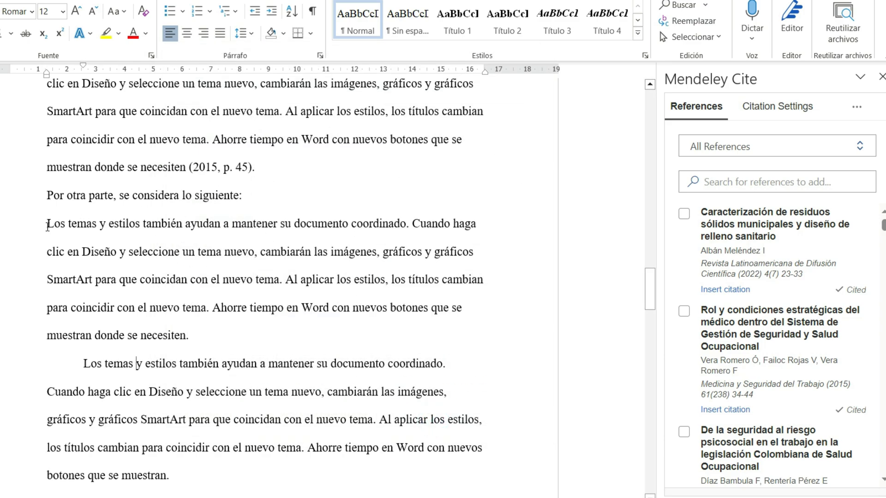
drag(48, 226, 176, 480)
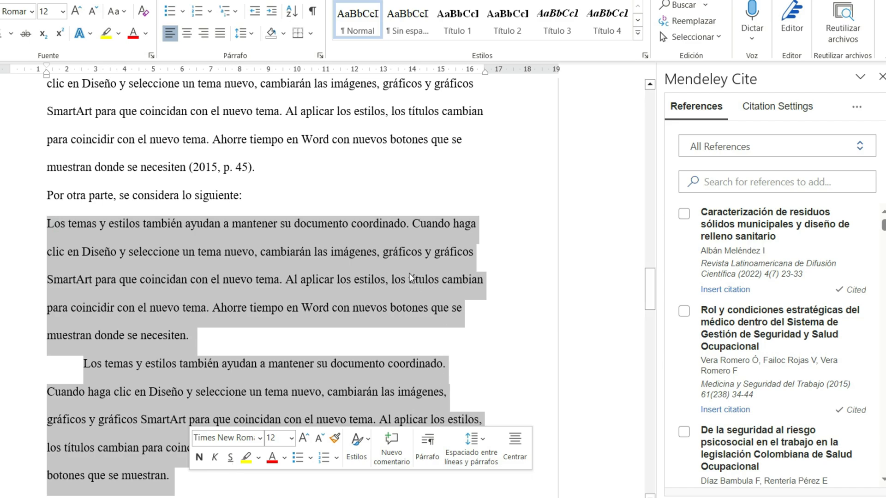
click(236, 258)
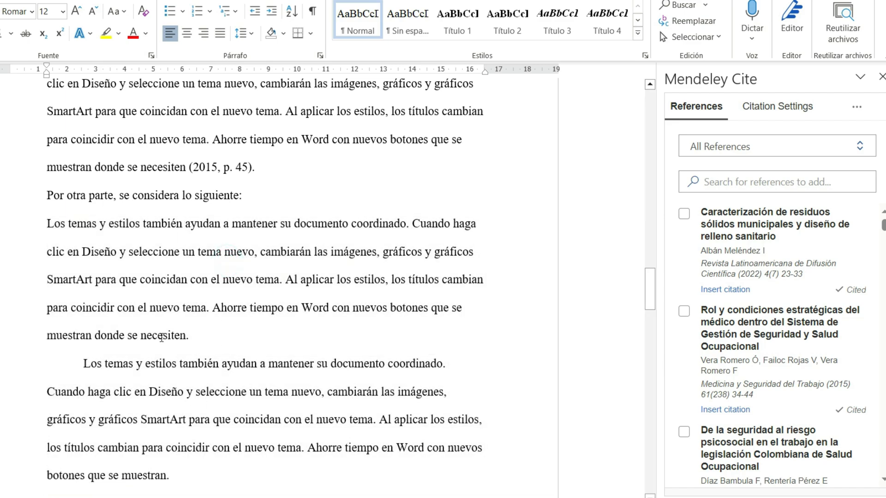
Step: Cite the "Rol y condiciones estratégicas" reference with page 78 before the final period of the second quotation paragraph
click(165, 476)
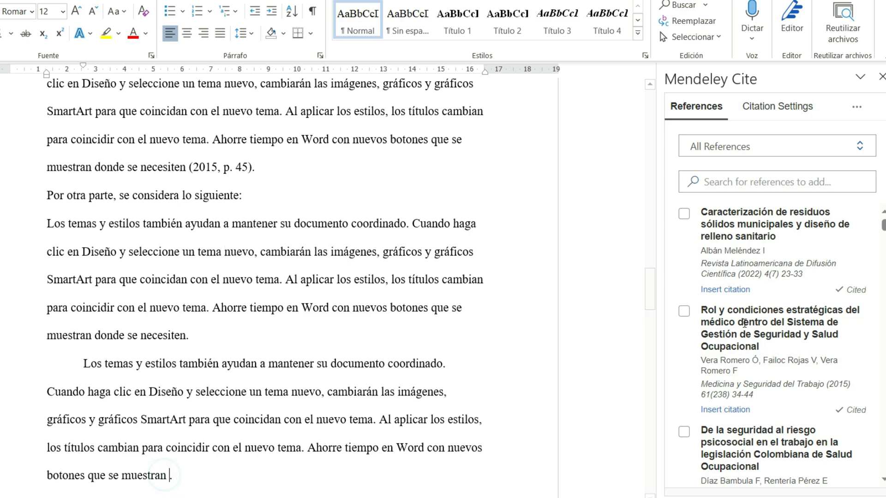
click(686, 313)
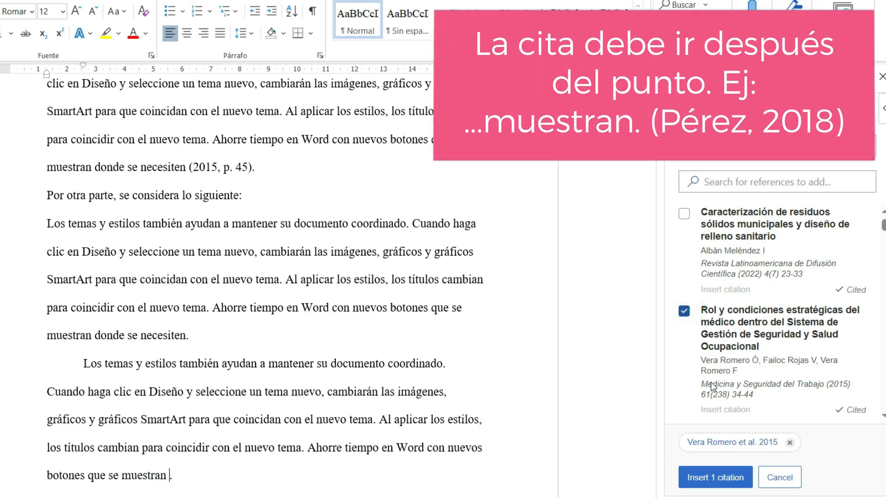
click(727, 442)
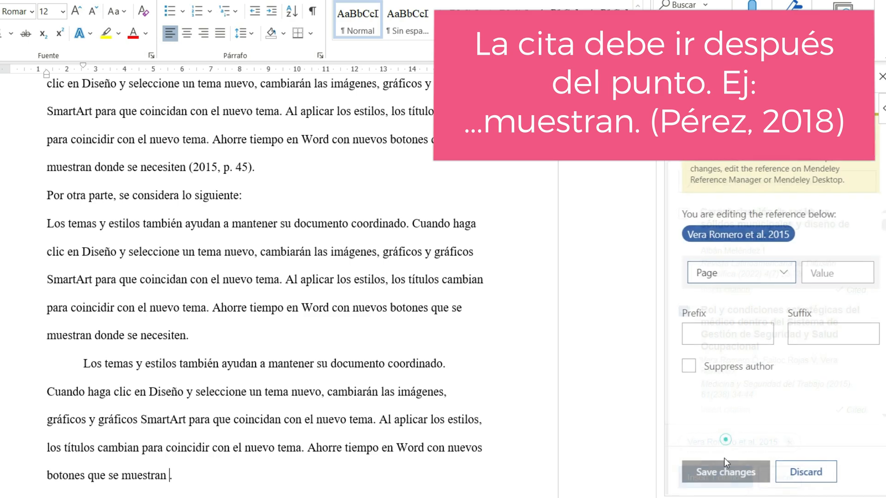
click(815, 268)
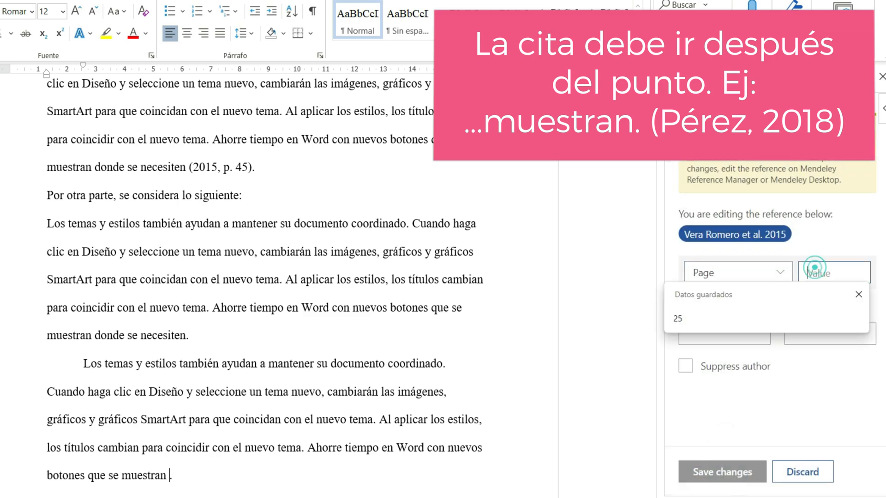
text(78)
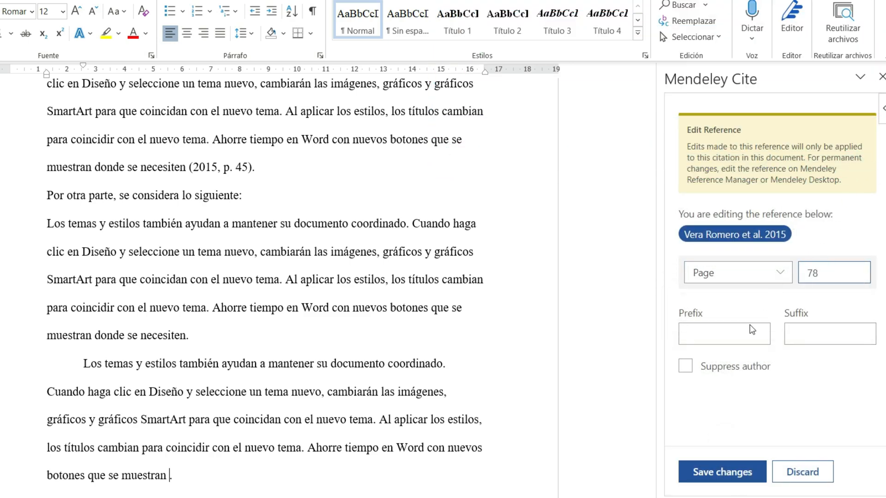
click(722, 471)
click(717, 480)
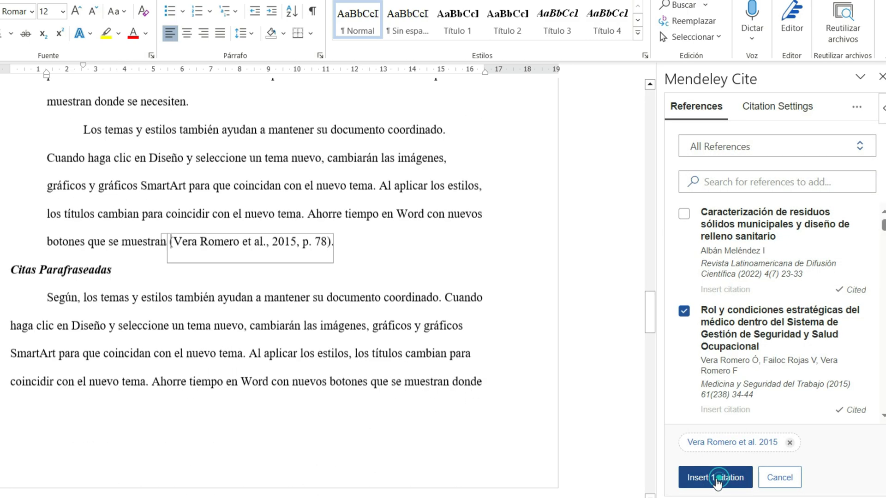
scroll(343, 347, up, 5)
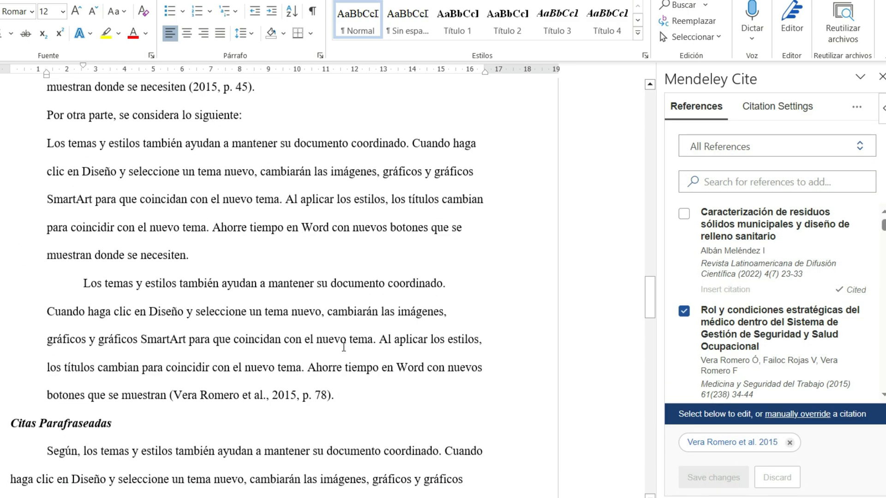
scroll(344, 347, up, 2)
drag(48, 182, 337, 461)
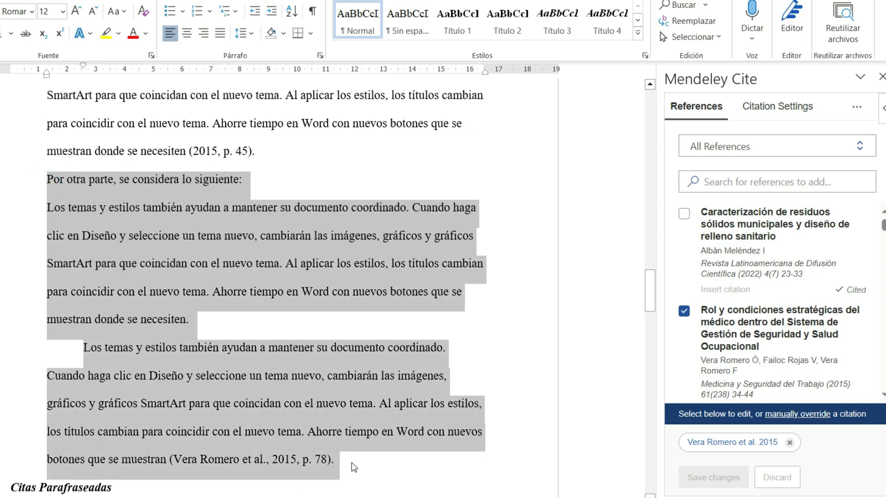
click(269, 259)
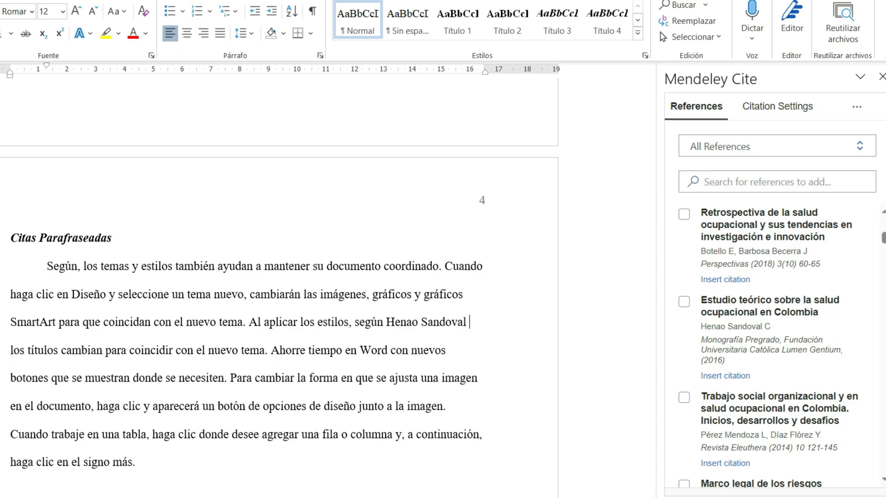
Step: Cite "Estudio teórico sobre la salud ocupacional en Colombia" with the author suppressed, after the author's name in the "Citas Parafraseadas" paragraph
click(684, 302)
scroll(747, 305, down, 1)
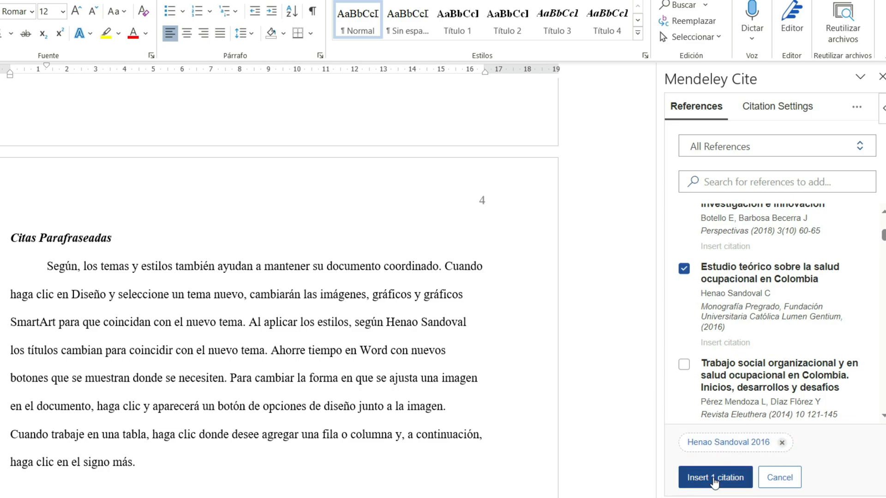
click(723, 447)
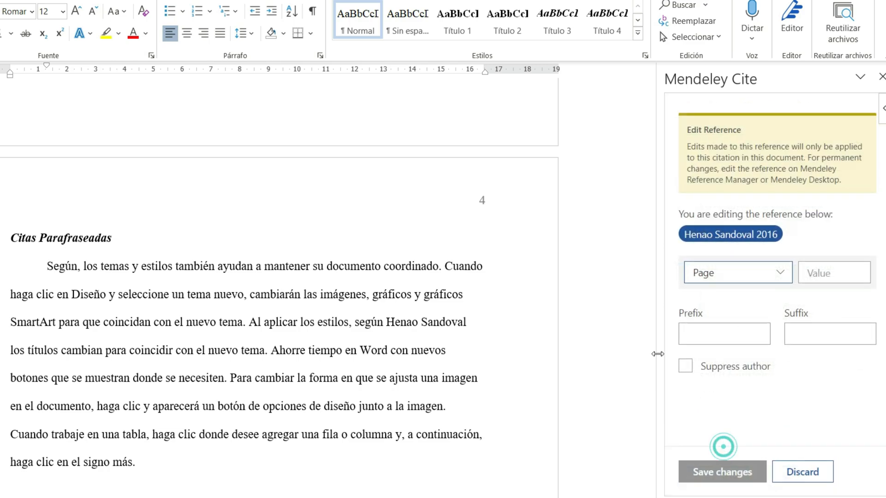
click(708, 371)
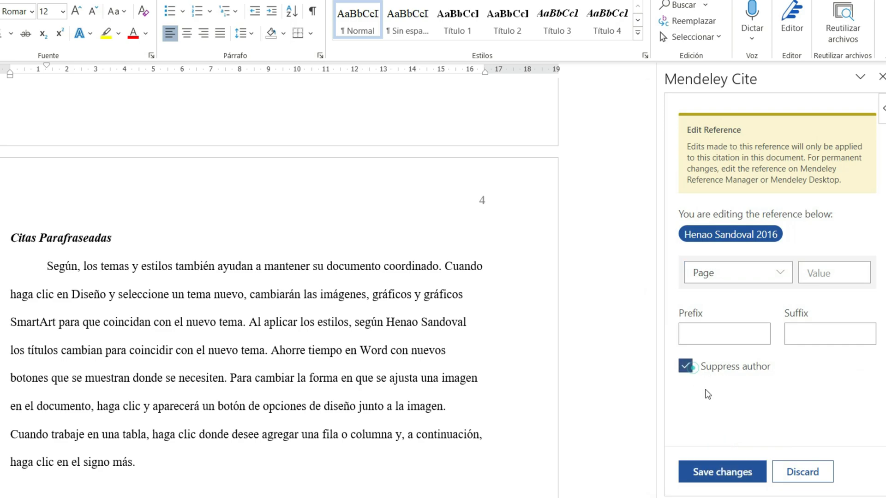
click(702, 474)
click(705, 475)
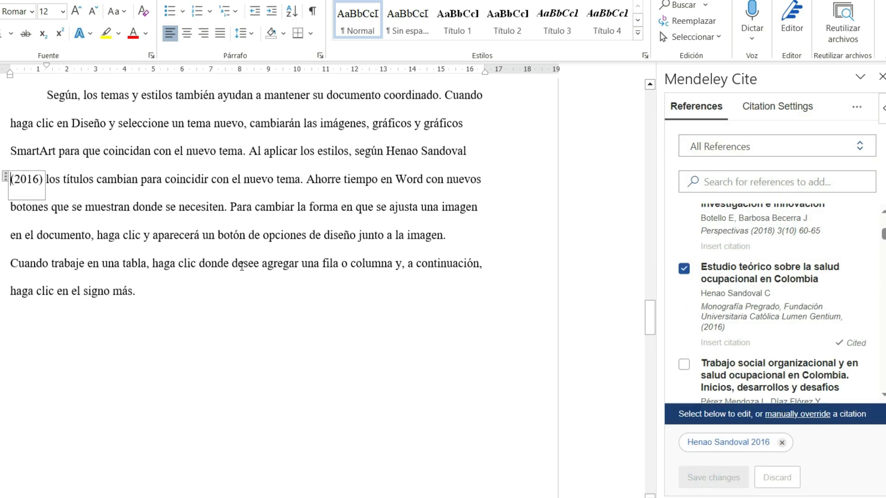
scroll(277, 323, up, 3)
click(131, 346)
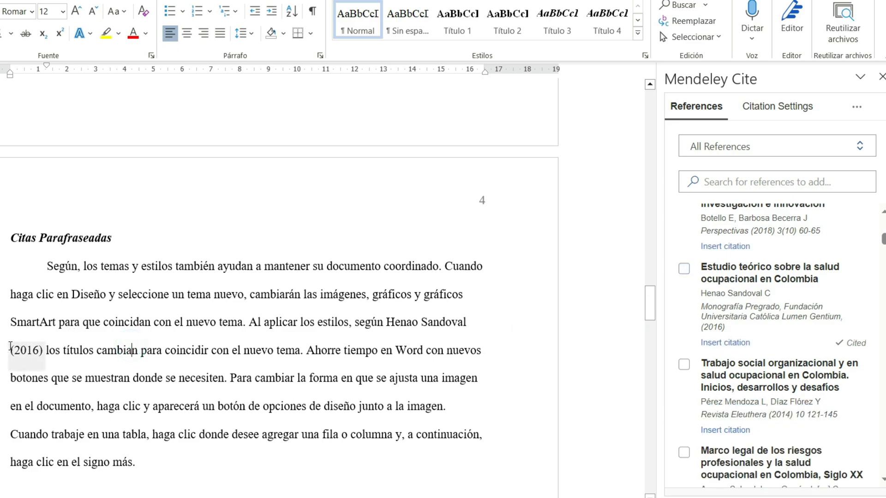
click(115, 363)
click(115, 363)
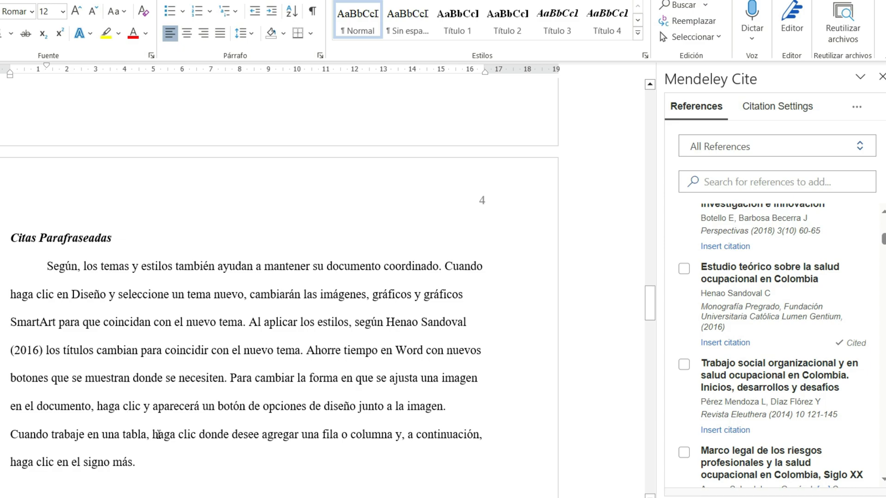
Step: Cite "Estudio teórico sobre la salud ocupacional en Colombia" in full before the final period of the "Citas Parafraseadas" paragraph
click(132, 462)
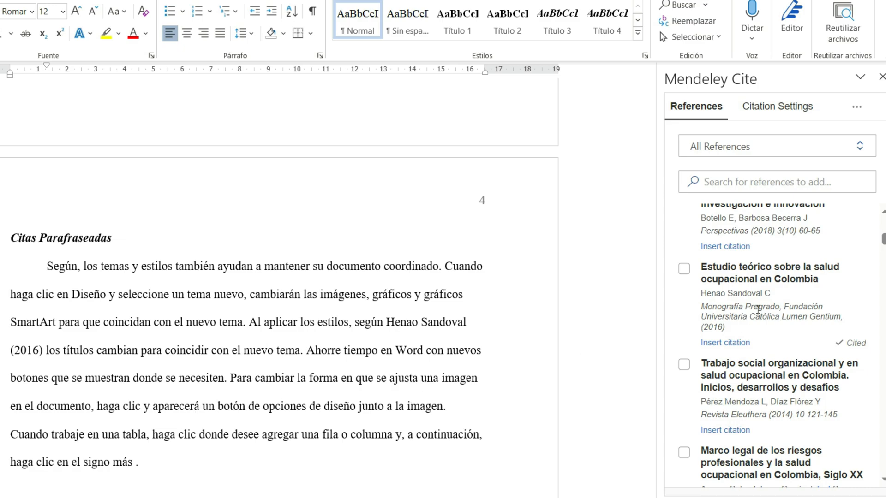
click(684, 269)
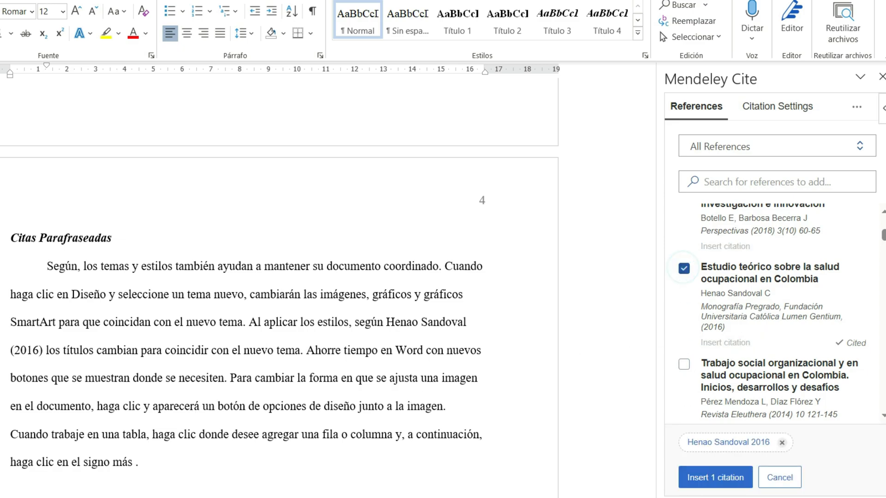
click(717, 479)
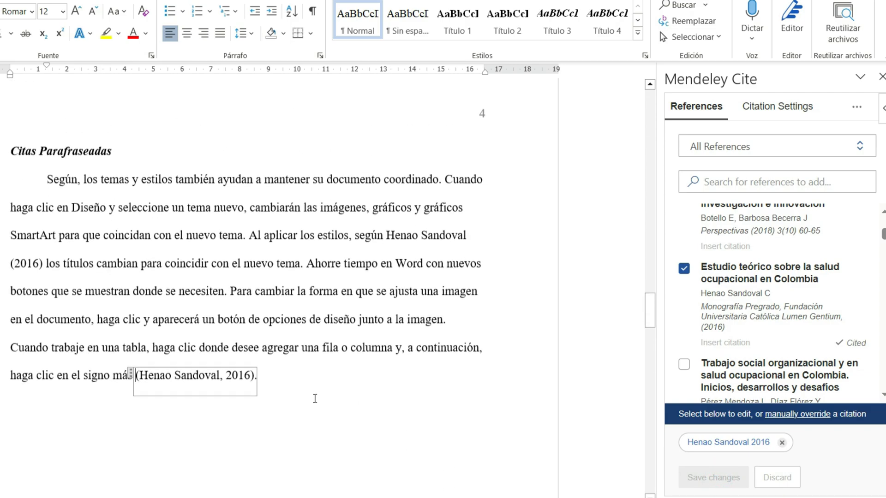
click(307, 391)
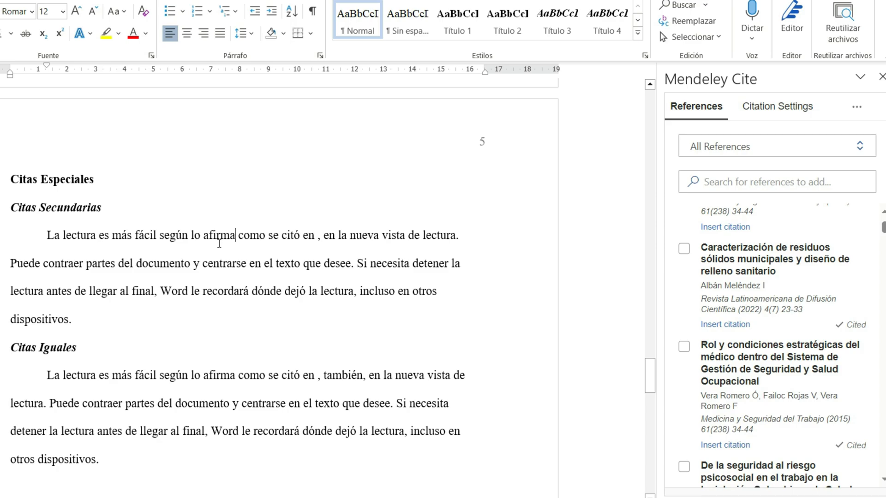
Step: Add the original author's surname and "(1980)" after "según lo afirma" in the "Citas Secundarias" paragraph
text(Morales )
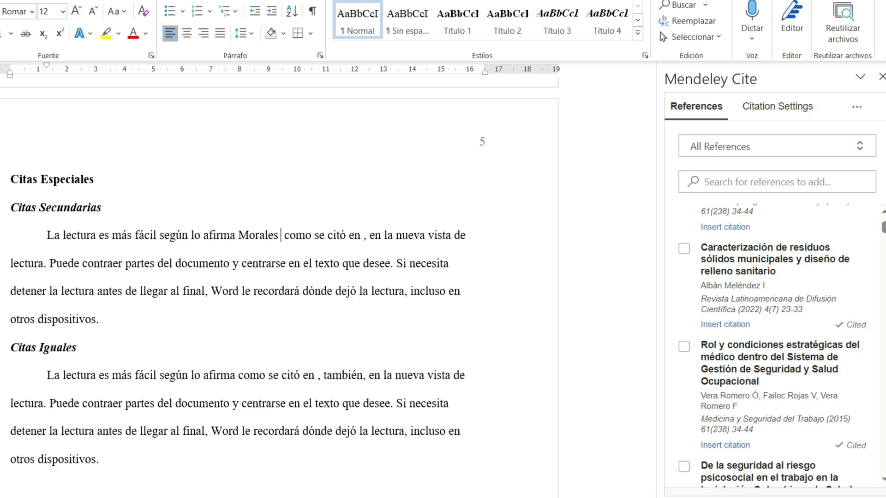
text(()
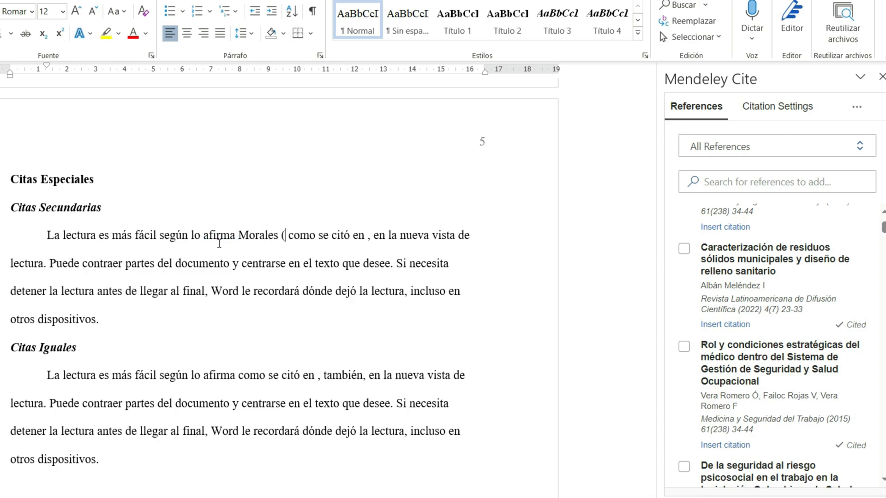
text(1980))
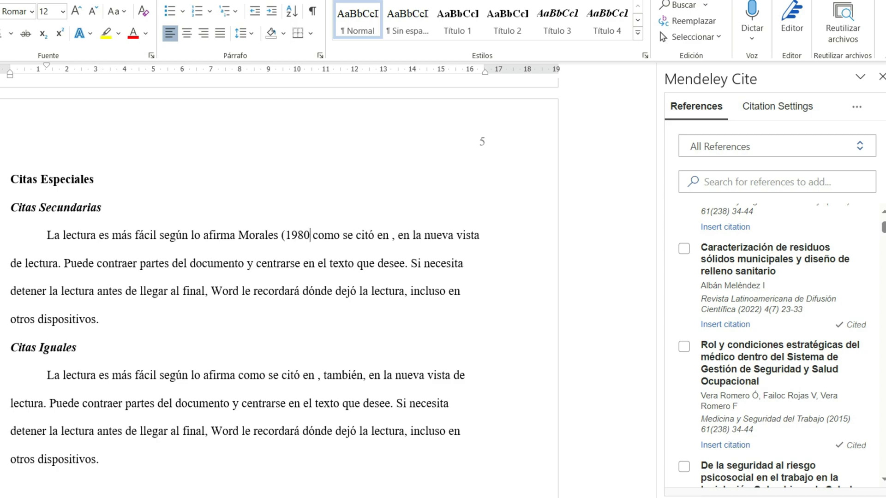
Step: Cite "Caracterización de residuos sólidos municipales y diseño de relleno sanitario" after "como se citó en" in the "Citas Secundarias" paragraph
click(397, 238)
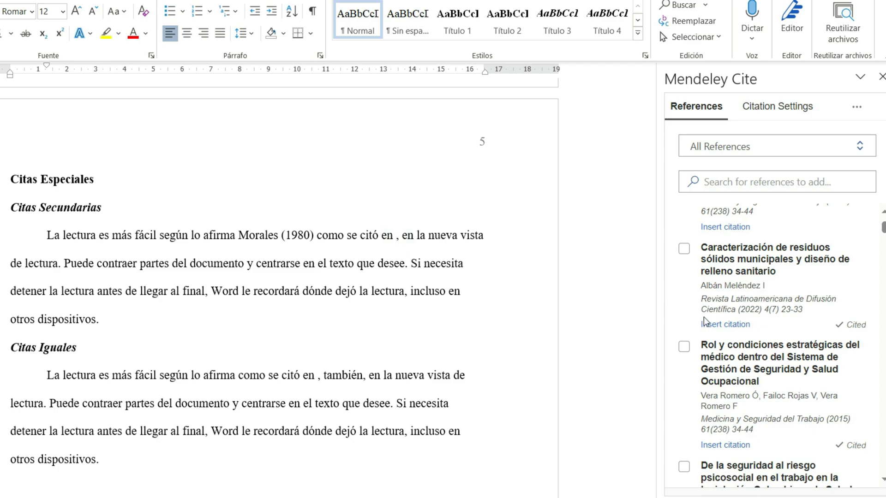
click(684, 249)
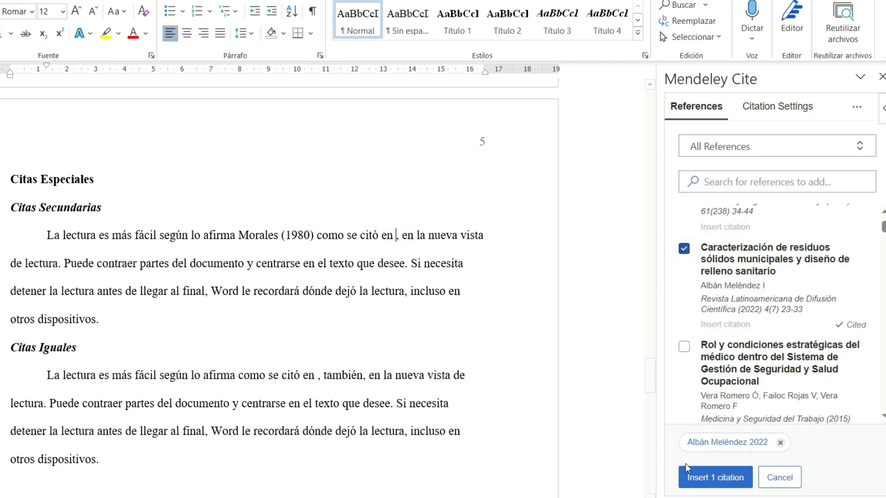
click(726, 484)
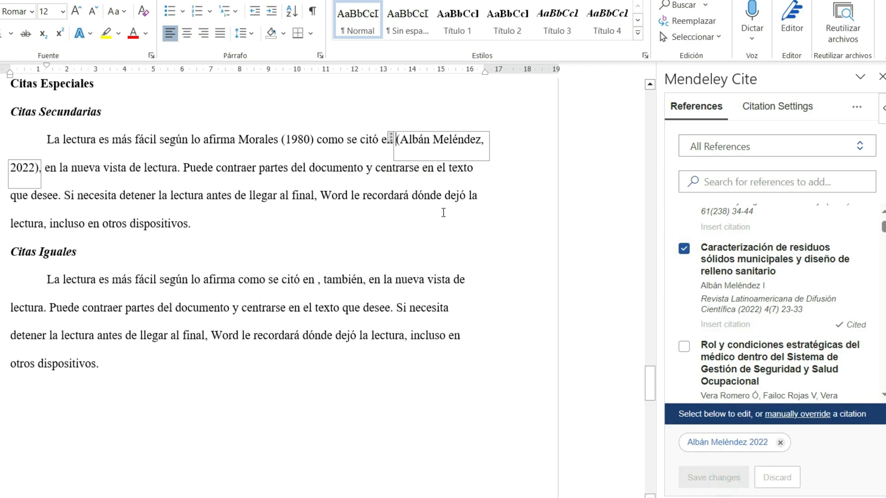
Step: Edit the citation after "como se citó en" so that the parentheses enclose only the year 2022
scroll(417, 254, up, 1)
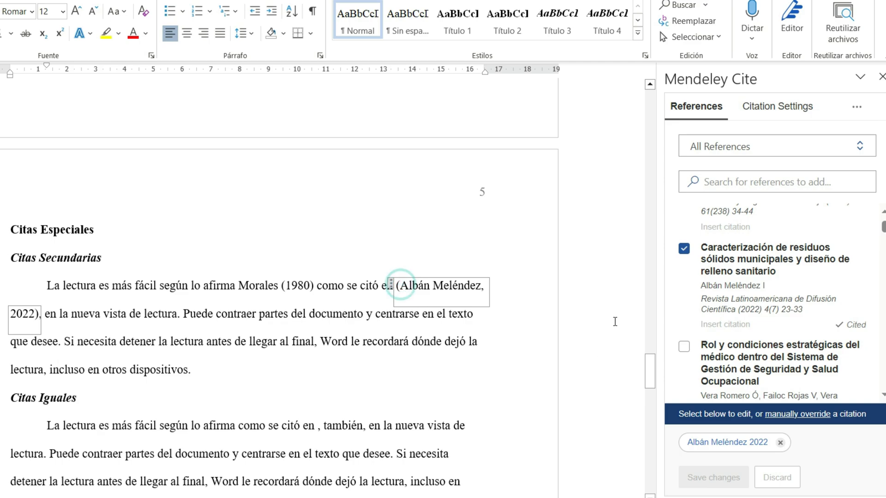
key(Delete)
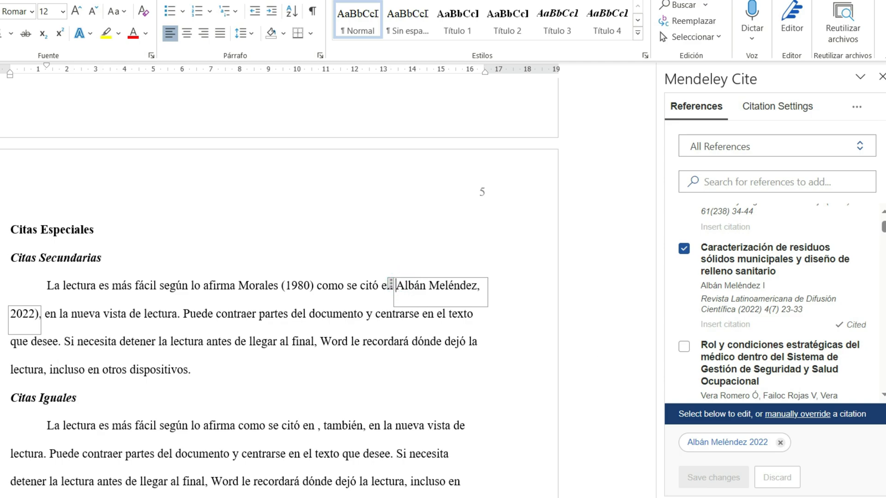
click(11, 314)
text(()
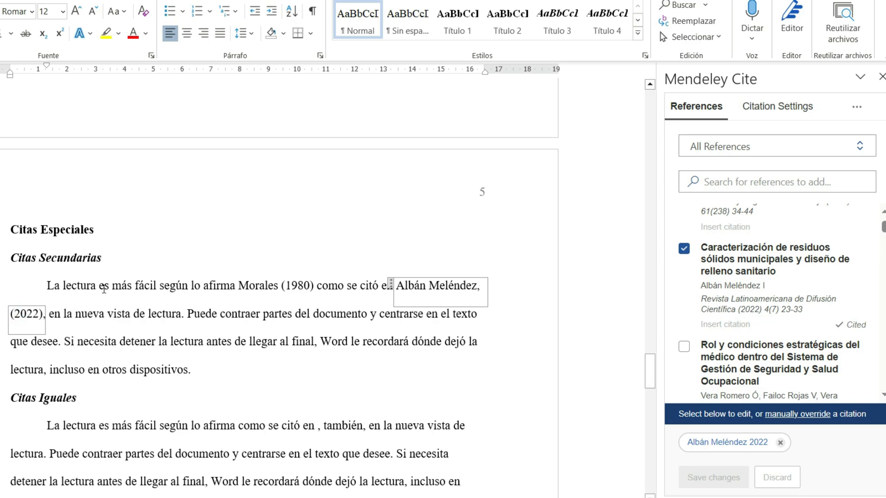
click(108, 315)
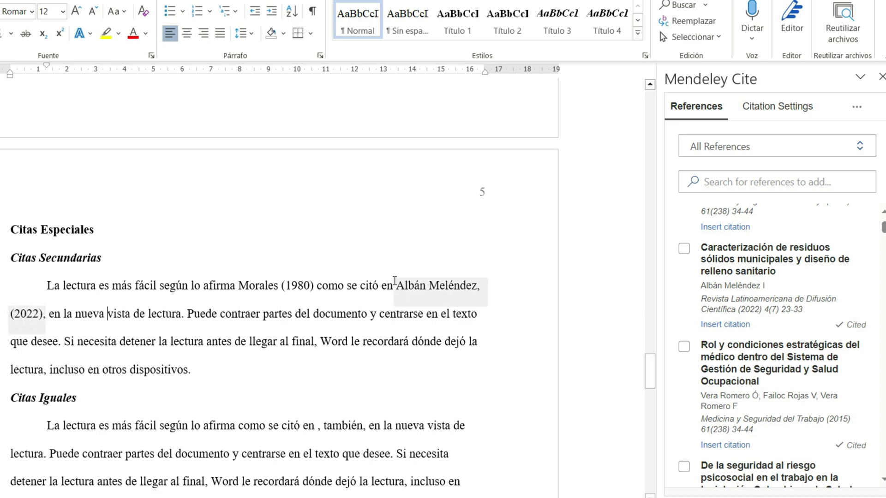
mouse_move(397, 288)
mouse_down()
mouse_move(464, 296)
mouse_move(295, 318)
mouse_up()
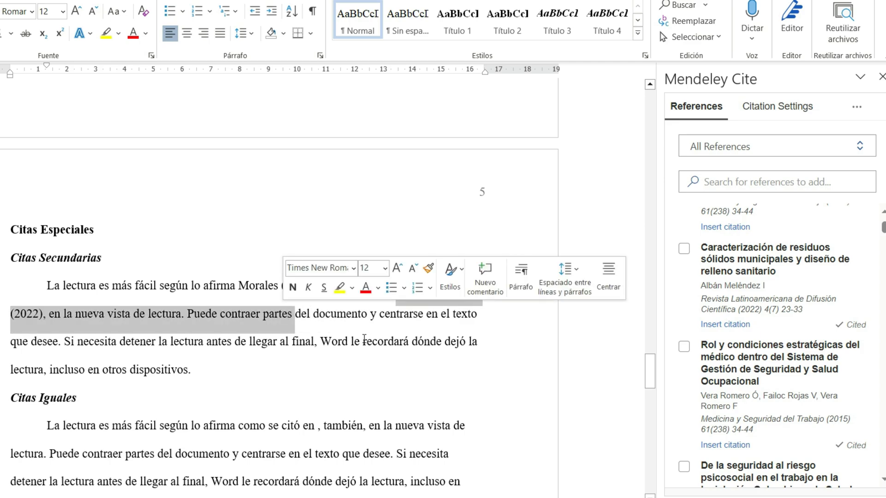
click(380, 339)
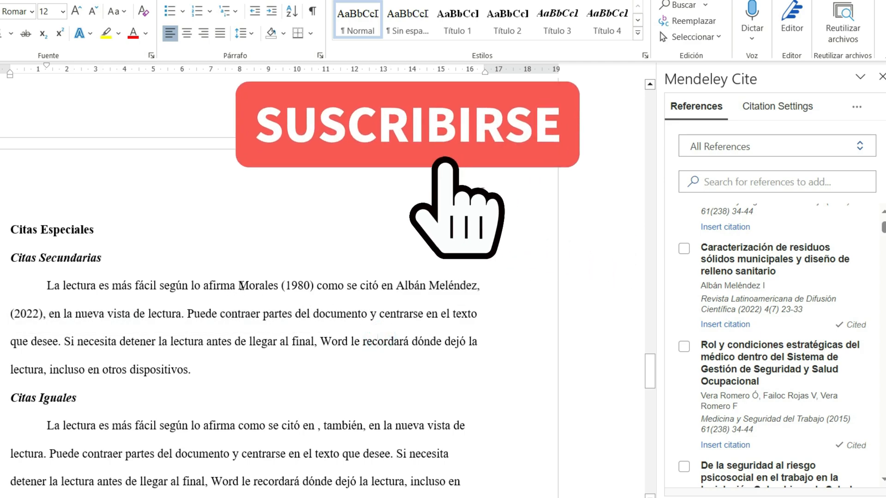
drag(239, 287, 315, 291)
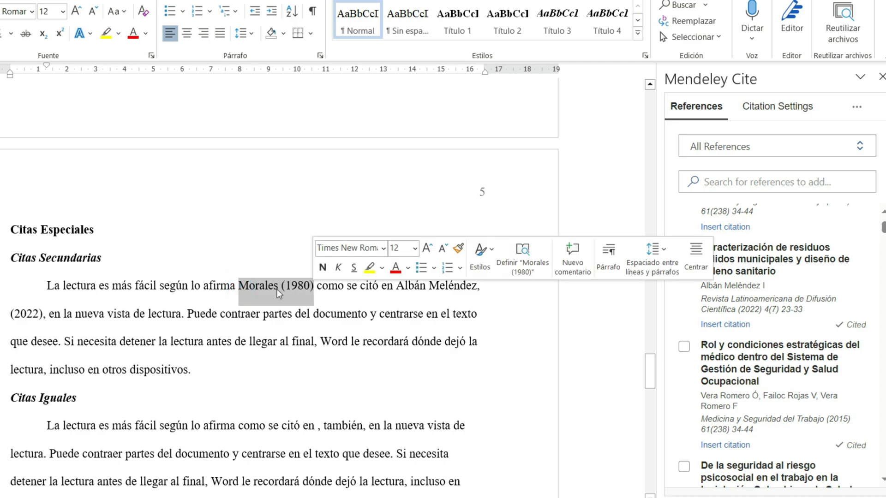
scroll(212, 299, down, 2)
click(212, 299)
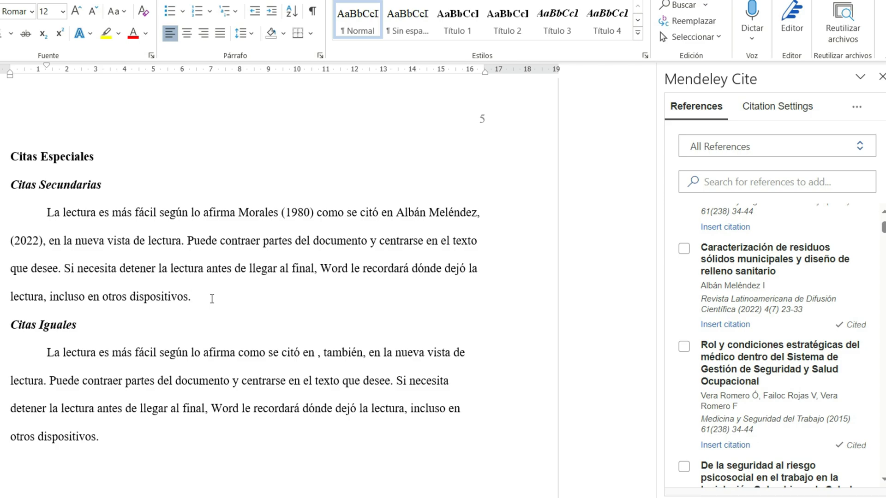
Step: Start a new paragraph below the "Citas Iguales" text and cite the "Rol y condiciones estratégicas" entry that is already marked as cited
scroll(212, 299, down, 3)
click(95, 362)
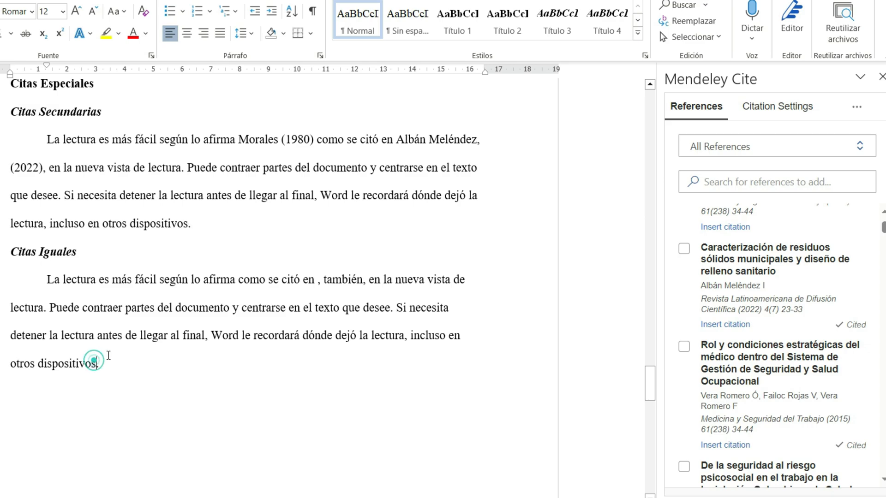
key(Return)
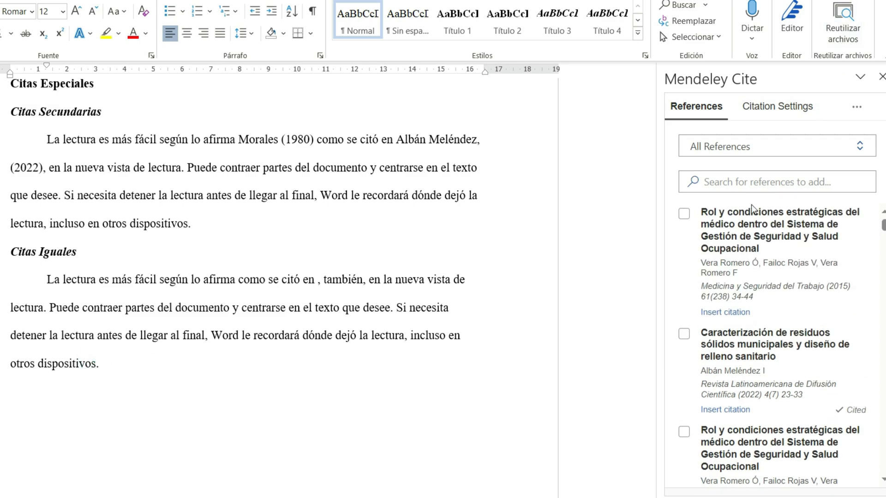
scroll(825, 312, down, 1)
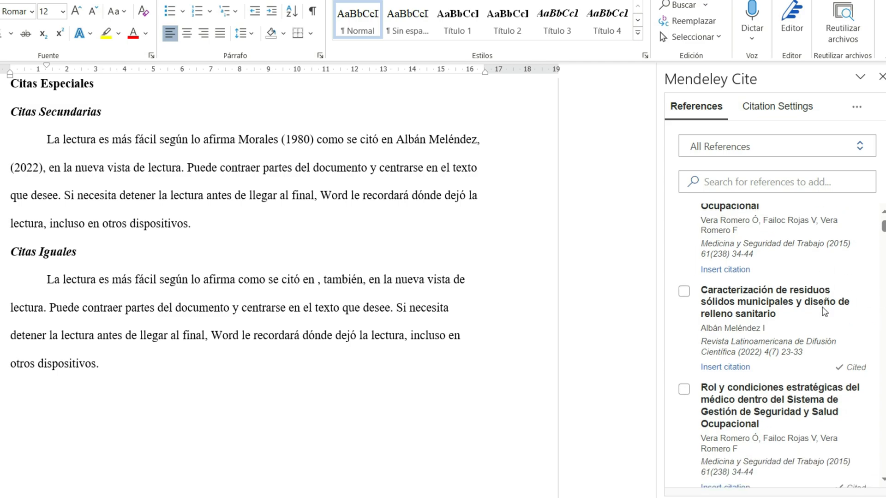
scroll(825, 313, up, 1)
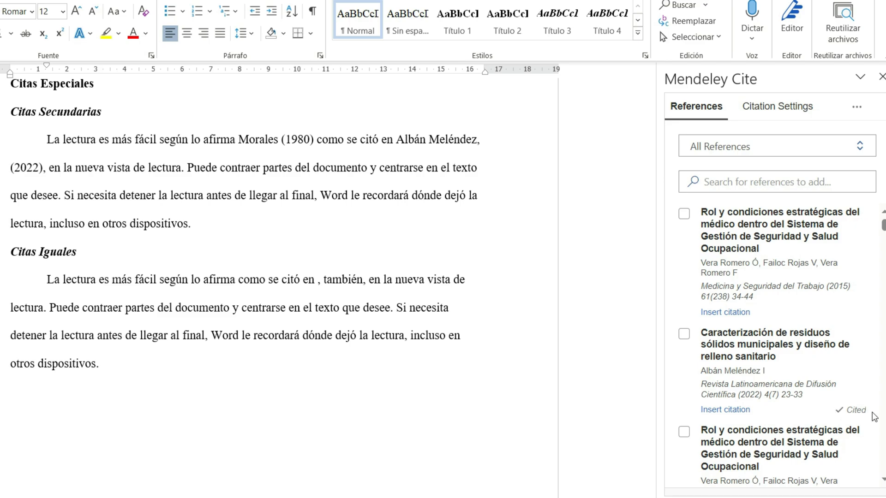
scroll(854, 412, down, 2)
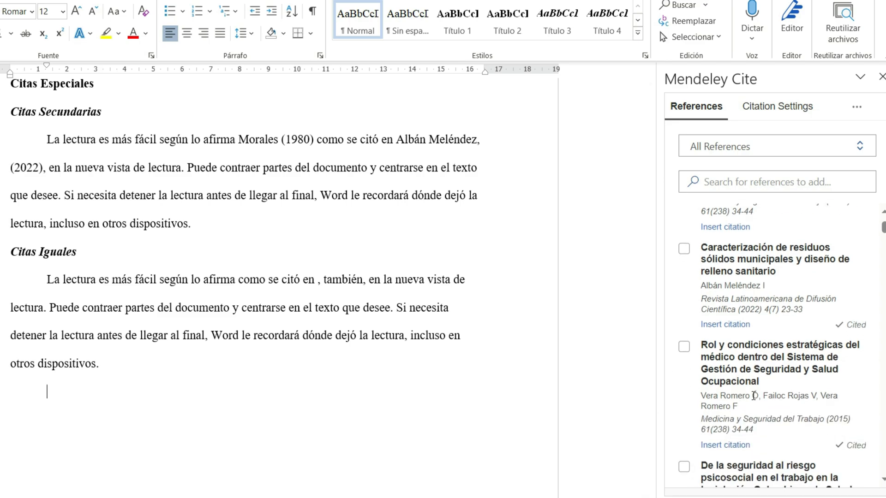
scroll(728, 407, up, 2)
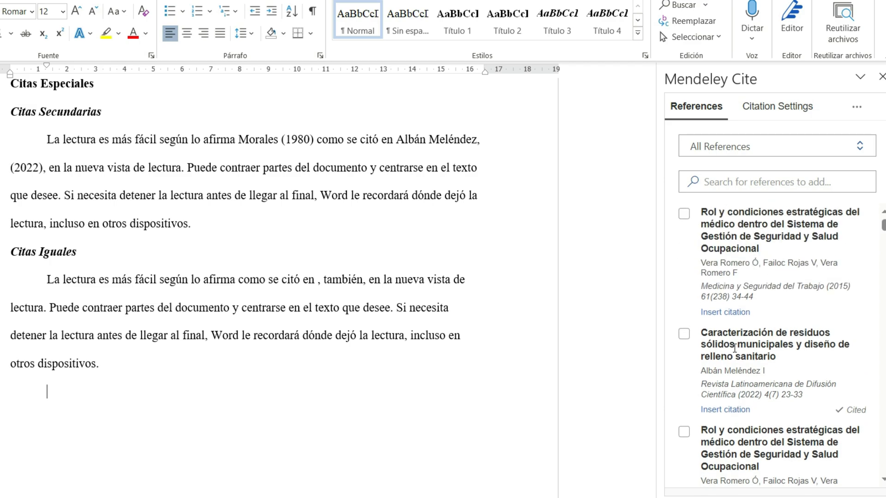
click(684, 434)
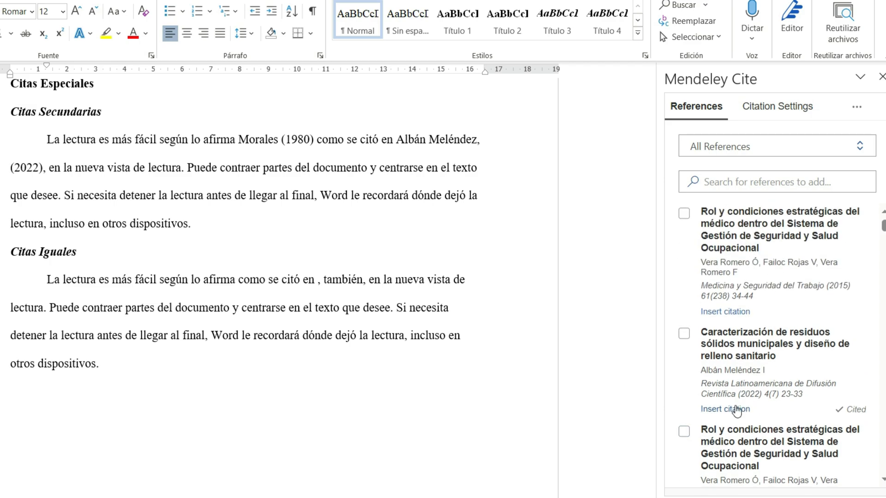
click(712, 482)
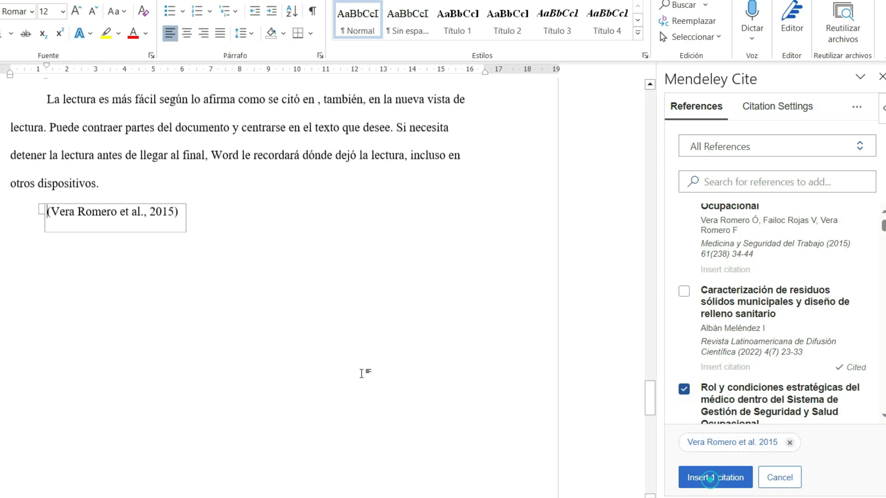
Step: Add another line below that citation and cite the other, not yet cited "Rol y condiciones estratégicas" entry from 2015
click(194, 170)
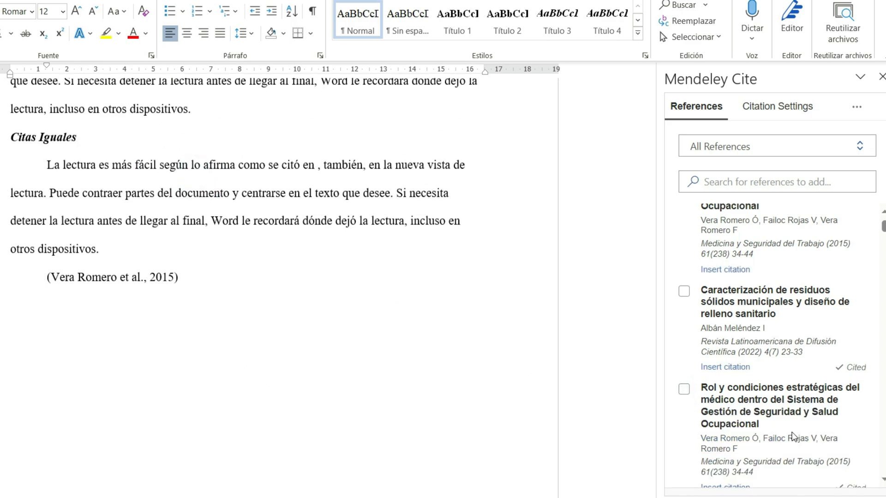
scroll(793, 437, up, 1)
click(683, 215)
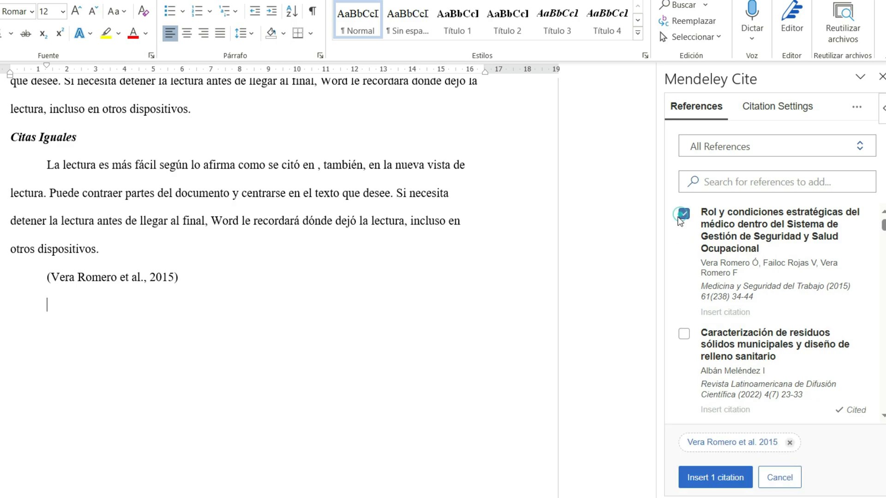
click(697, 478)
click(200, 322)
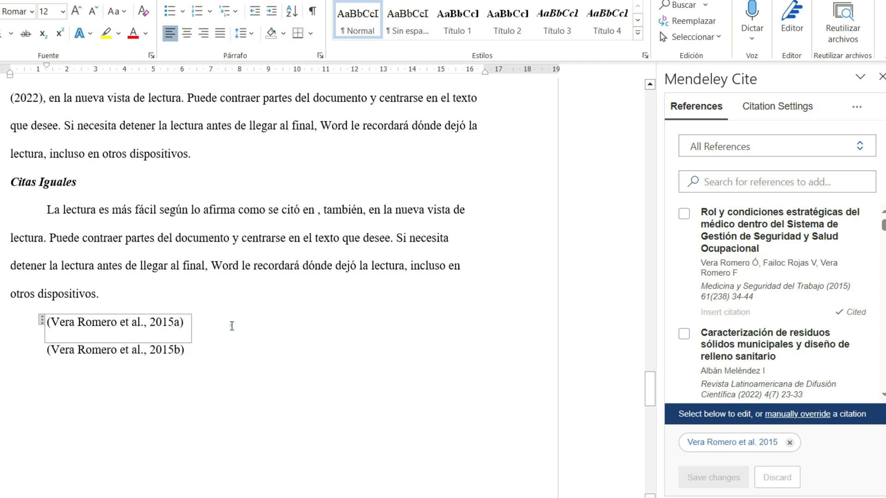
Step: Insert the Mendeley bibliography on the empty line below the "Referencias" heading on page 6
click(154, 291)
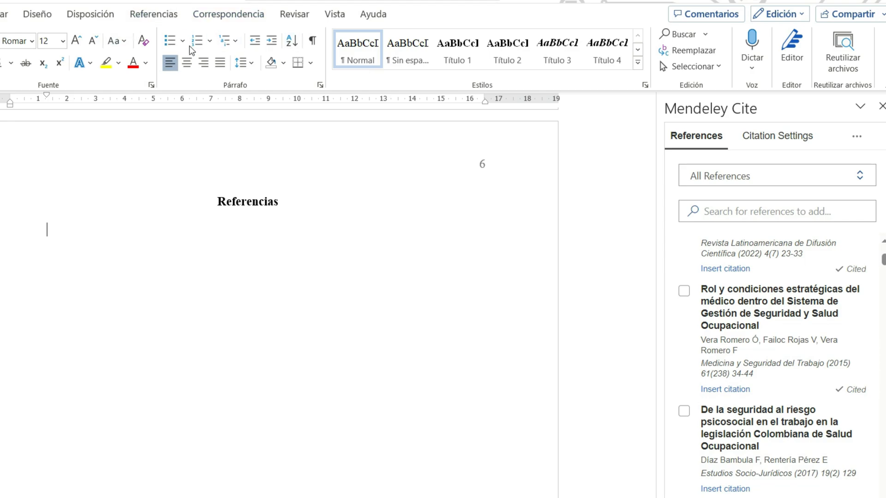
click(170, 20)
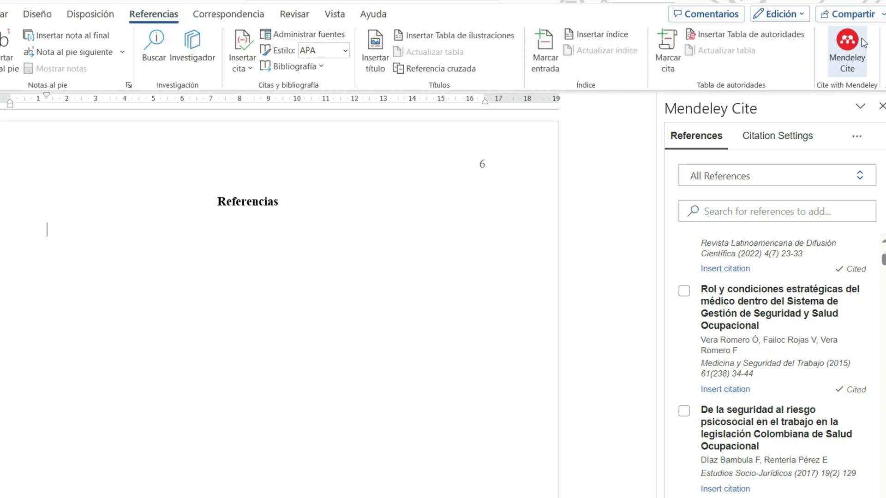
click(857, 138)
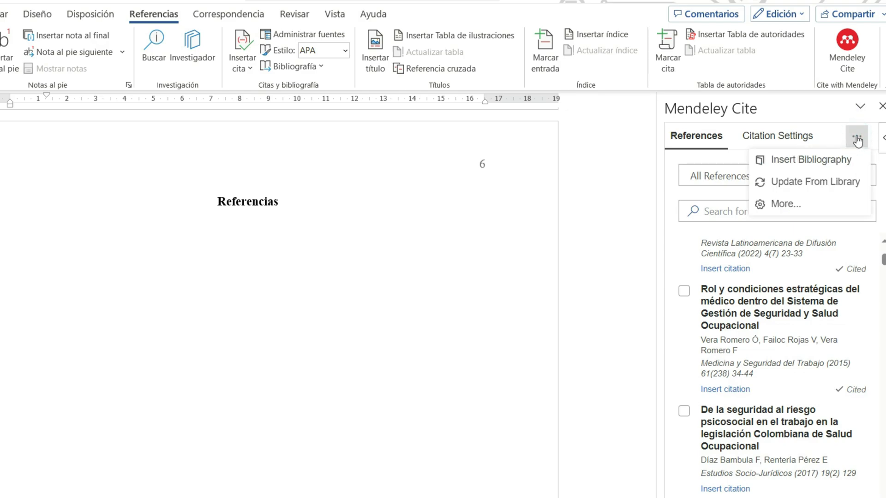
click(829, 161)
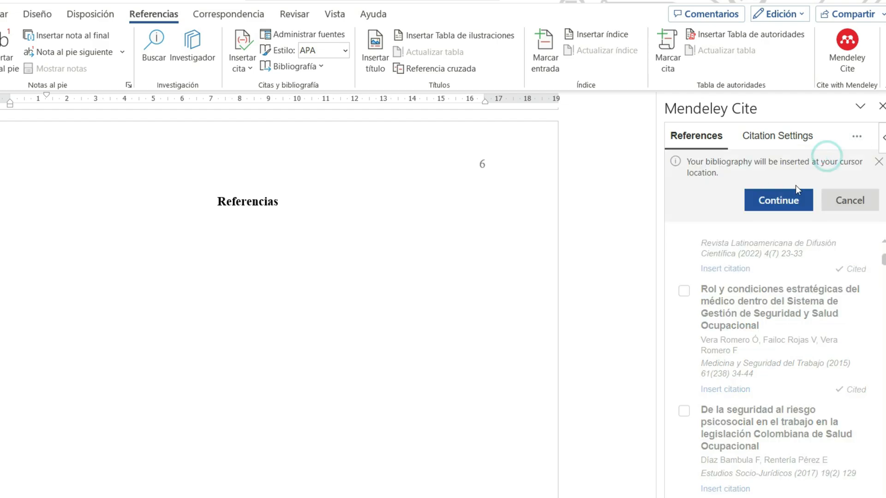
click(747, 198)
click(166, 360)
scroll(166, 360, up, 5)
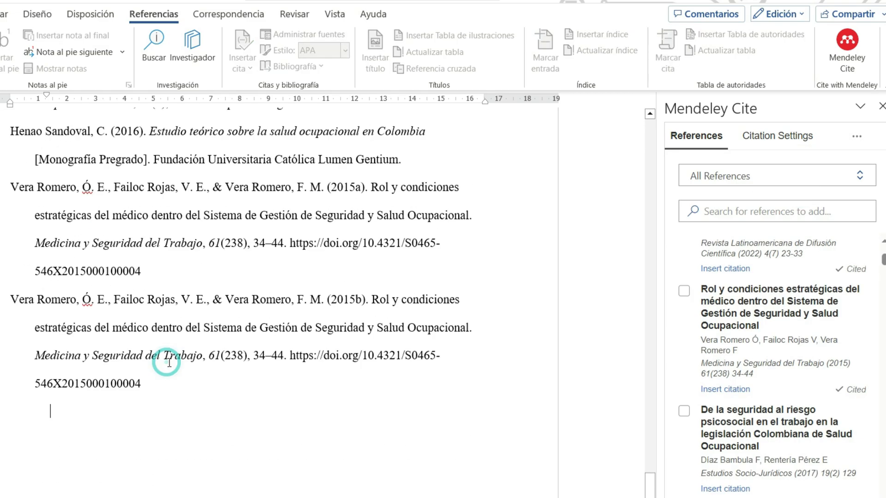
scroll(213, 320, up, 5)
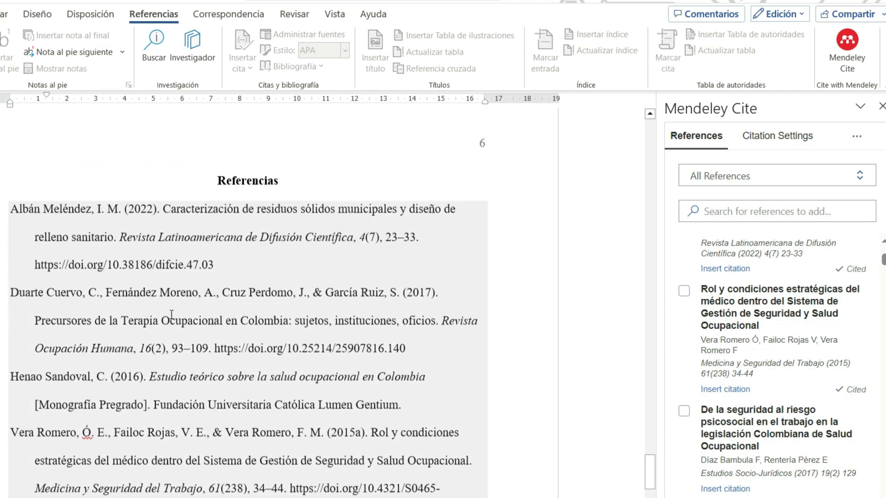
Step: On a new line below the two 2015 citations in "Citas Iguales", cite "De la seguridad al riesgo psicosocial en el trabajo en la legislación Colombiana de Salud Ocupacional"
scroll(168, 370, down, 4)
scroll(167, 371, down, 1)
scroll(271, 291, up, 15)
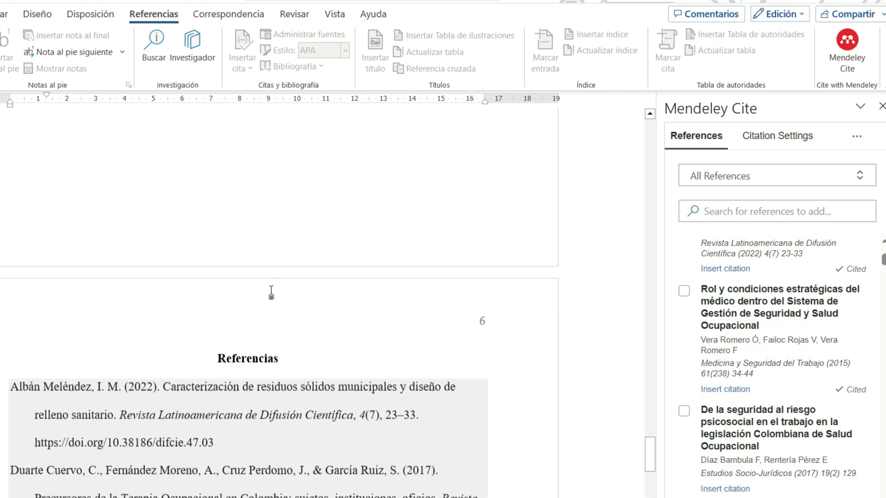
click(221, 347)
click(149, 363)
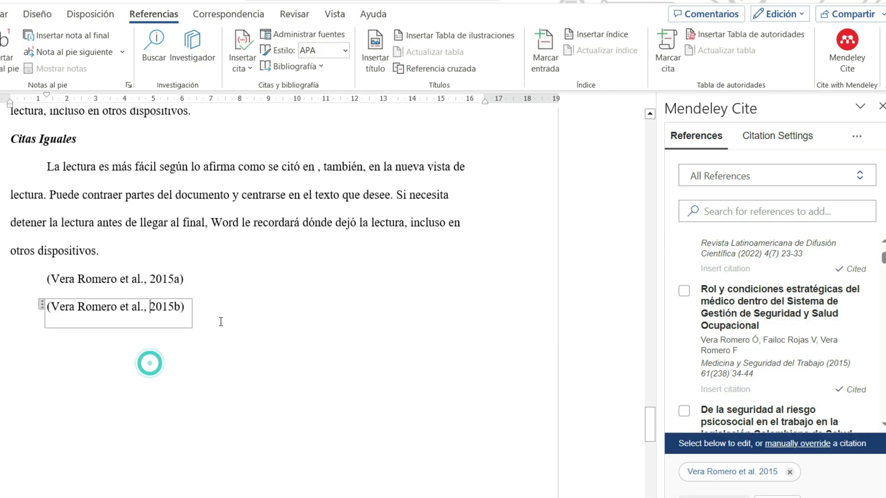
click(224, 320)
key(Return)
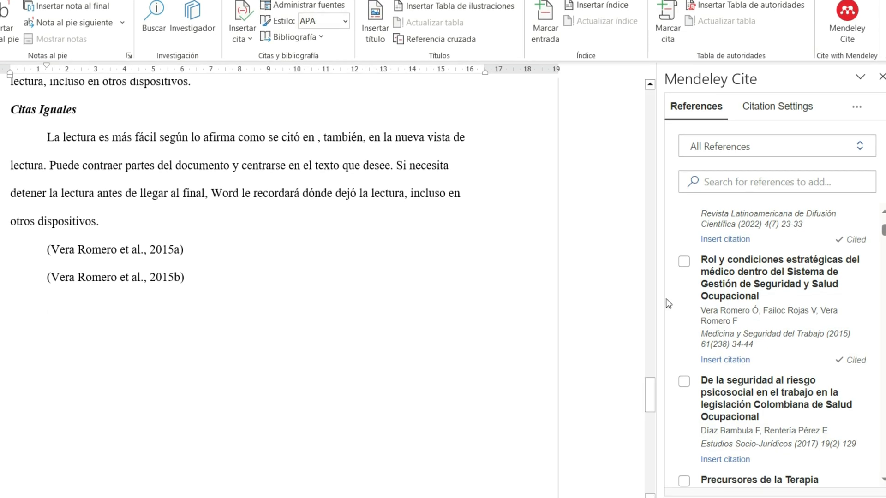
scroll(734, 420, down, 2)
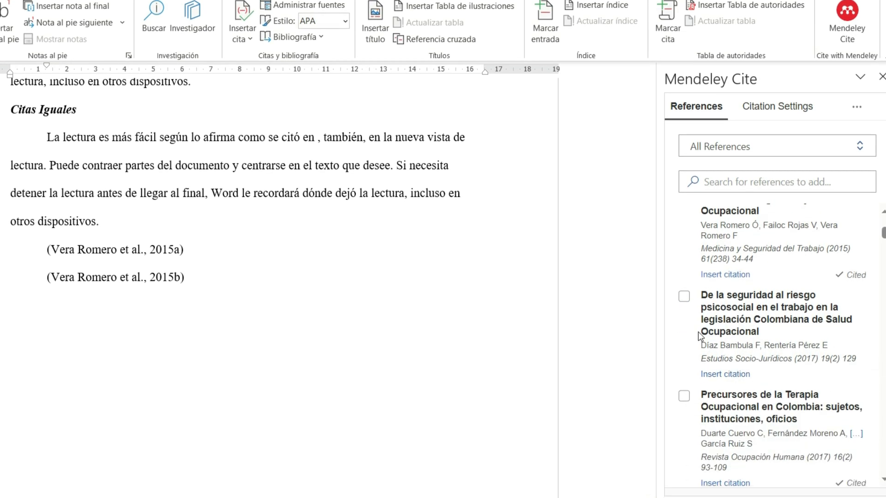
click(684, 297)
click(722, 479)
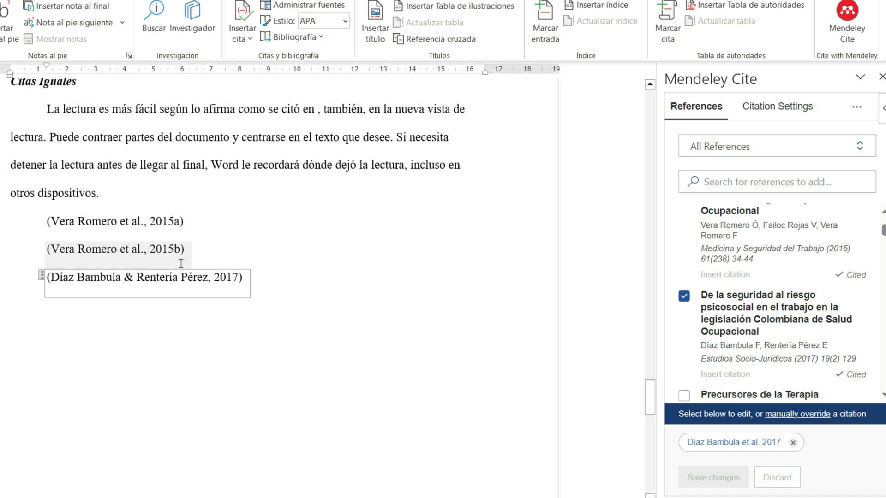
Step: Remove the "De la seguridad al riesgo psicosocial" citation from "Citas Iguales" and check the reference list under "Referencias"
click(159, 281)
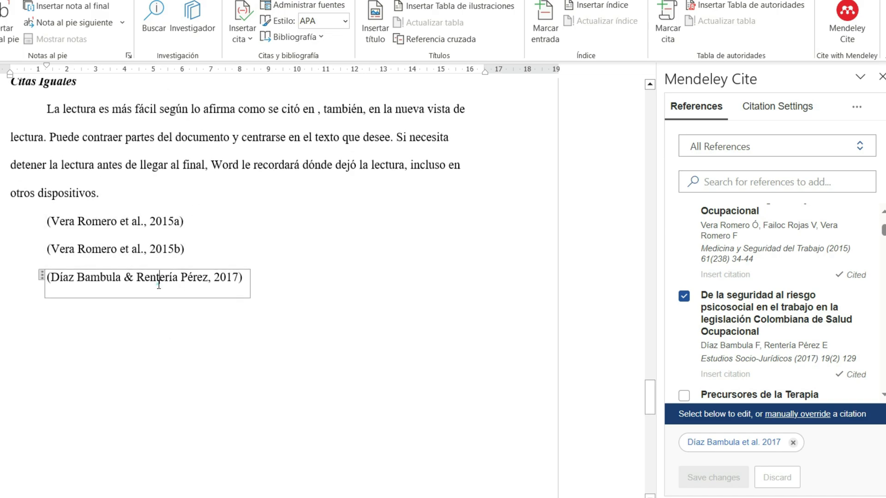
click(793, 443)
click(723, 479)
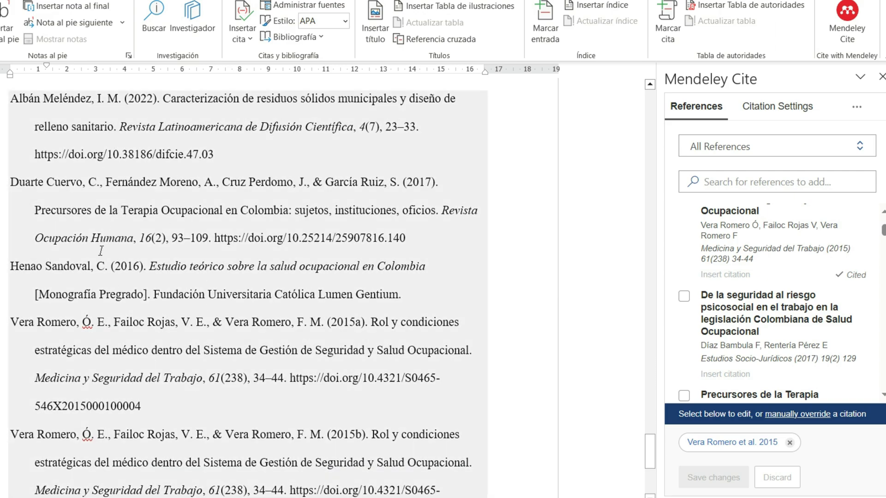
scroll(191, 259, up, 2)
scroll(530, 268, down, 1)
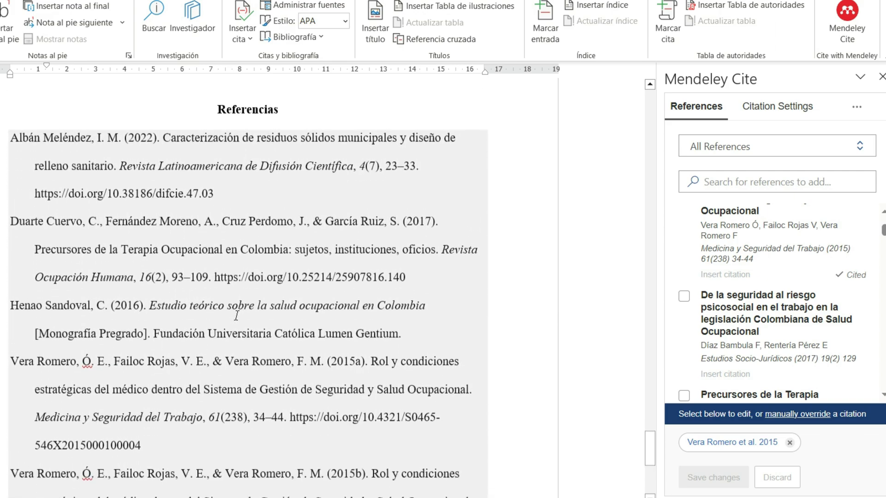